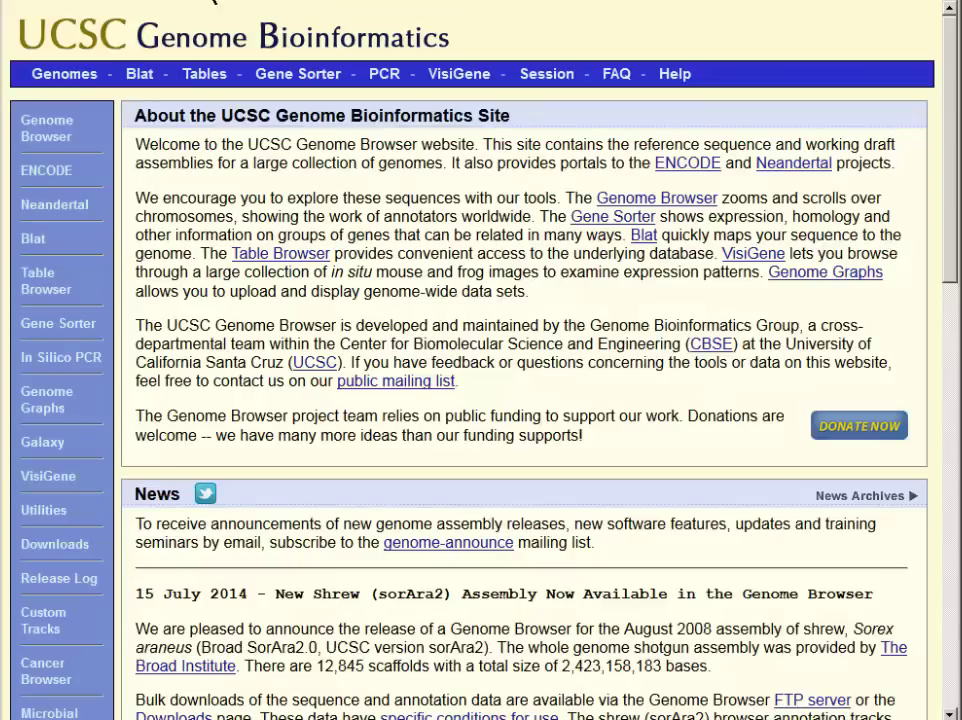
- Reset the browser to defaults and load hg19 at chr21:33,031,597-33,041,570
{"action": "left_click", "coordinate": [77, 100]}
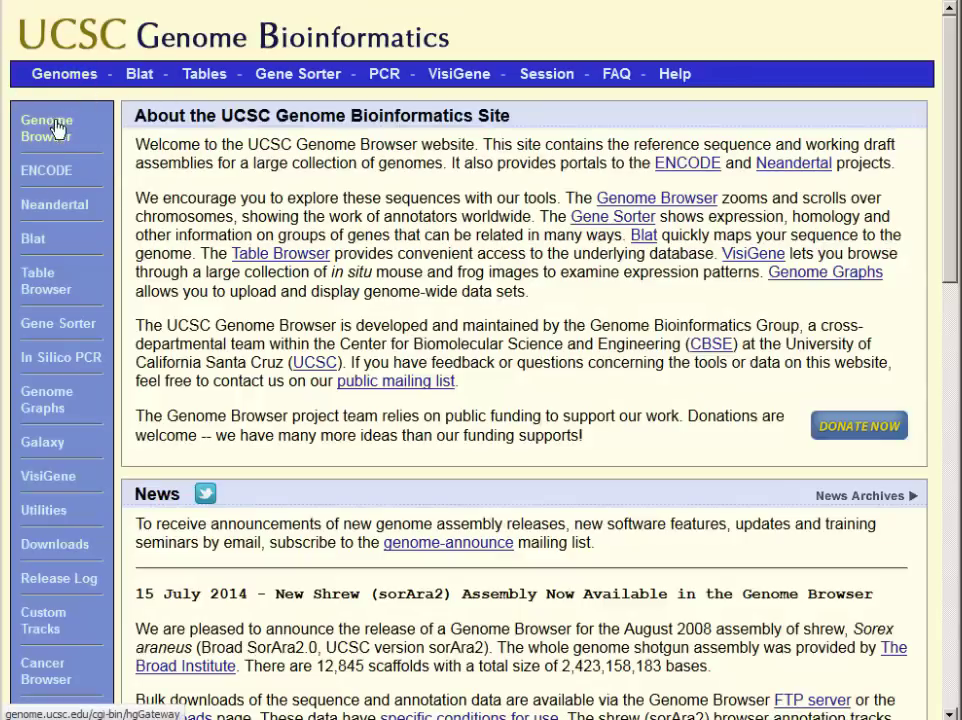
{"action": "left_click", "coordinate": [56, 130]}
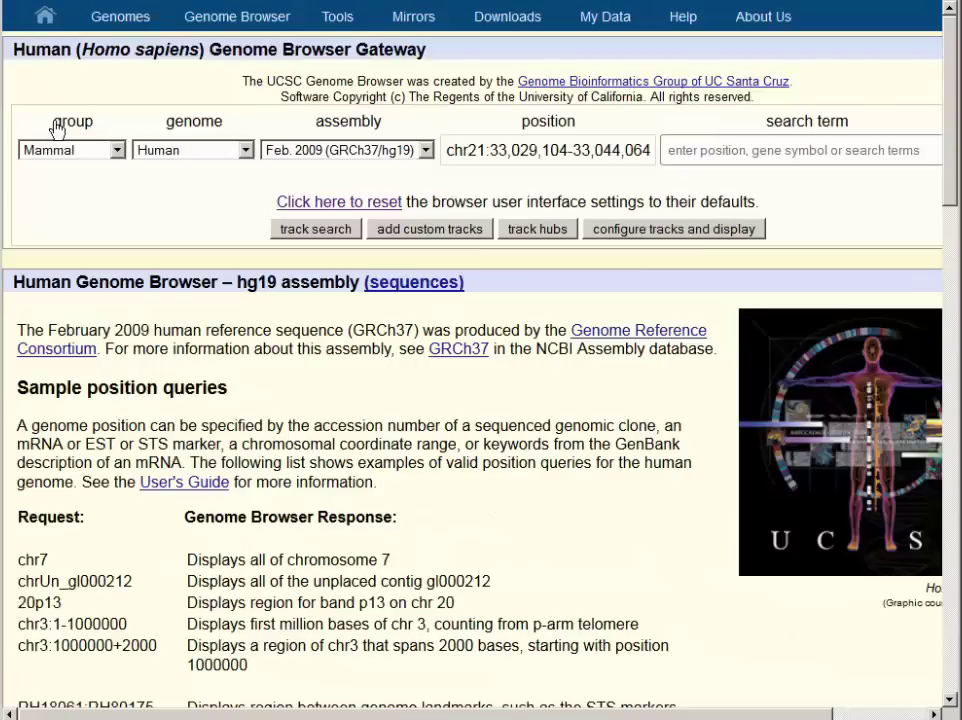
{"action": "left_click", "coordinate": [393, 210]}
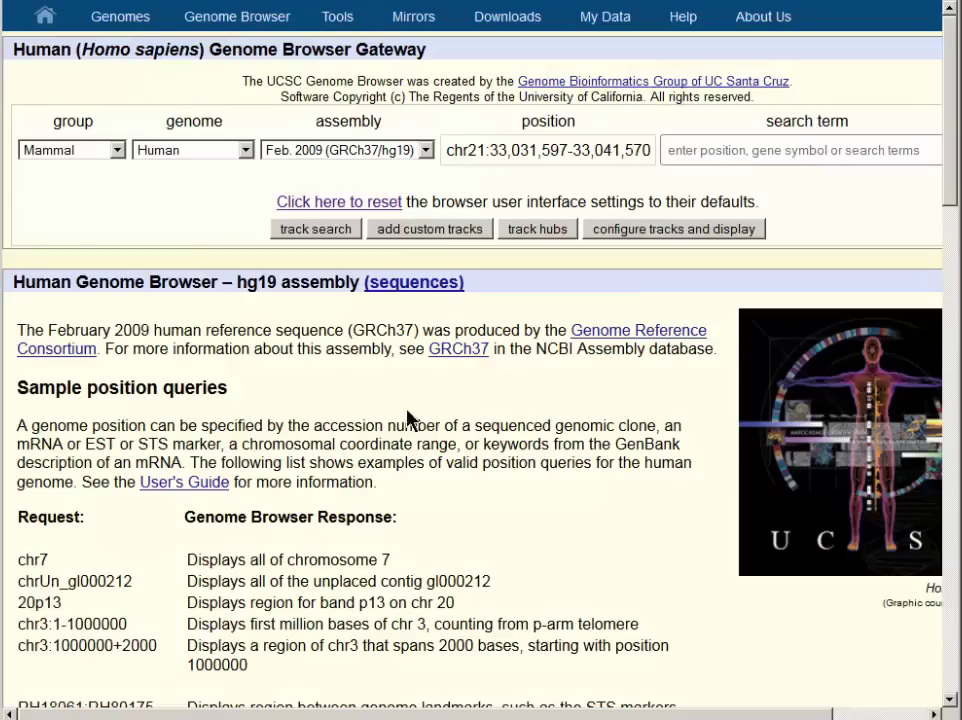
{"action": "scroll", "coordinate": [575, 642], "scroll_direction": "right", "scroll_amount": 2}
{"action": "left_click", "coordinate": [902, 150]}
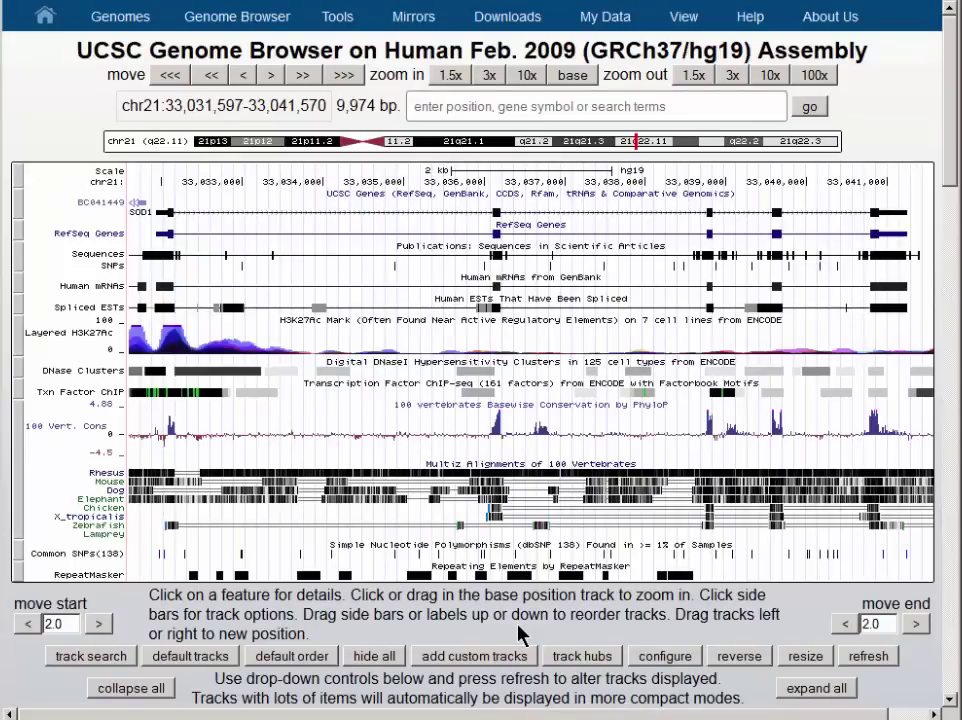
- Hide all tracks, then show UCSC Genes in pack mode and refresh the image
{"action": "left_click", "coordinate": [393, 664]}
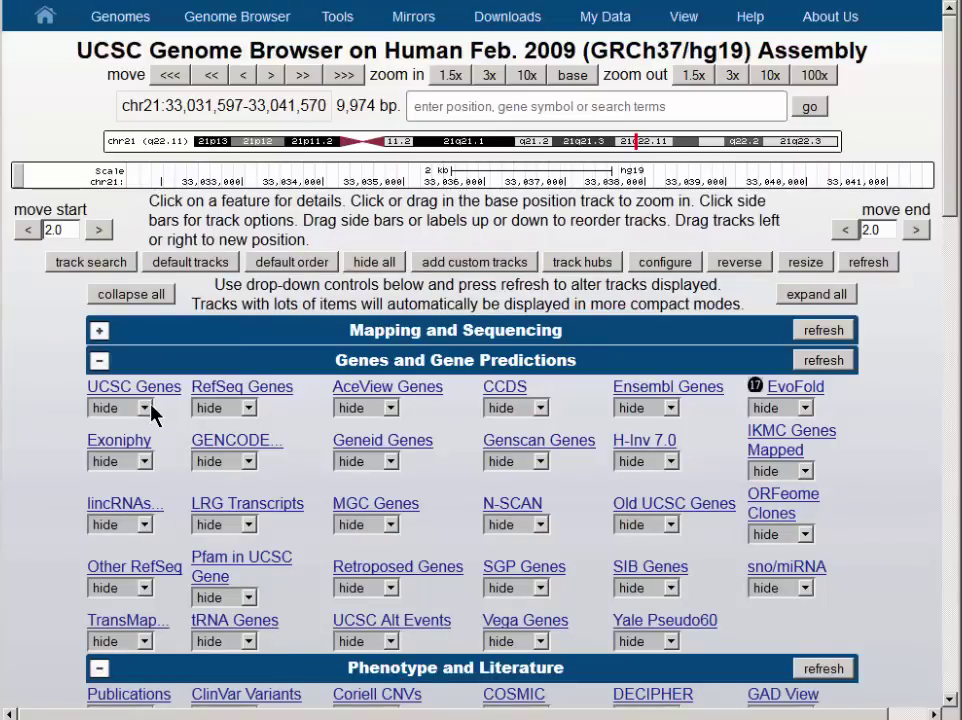
{"action": "left_click", "coordinate": [145, 408]}
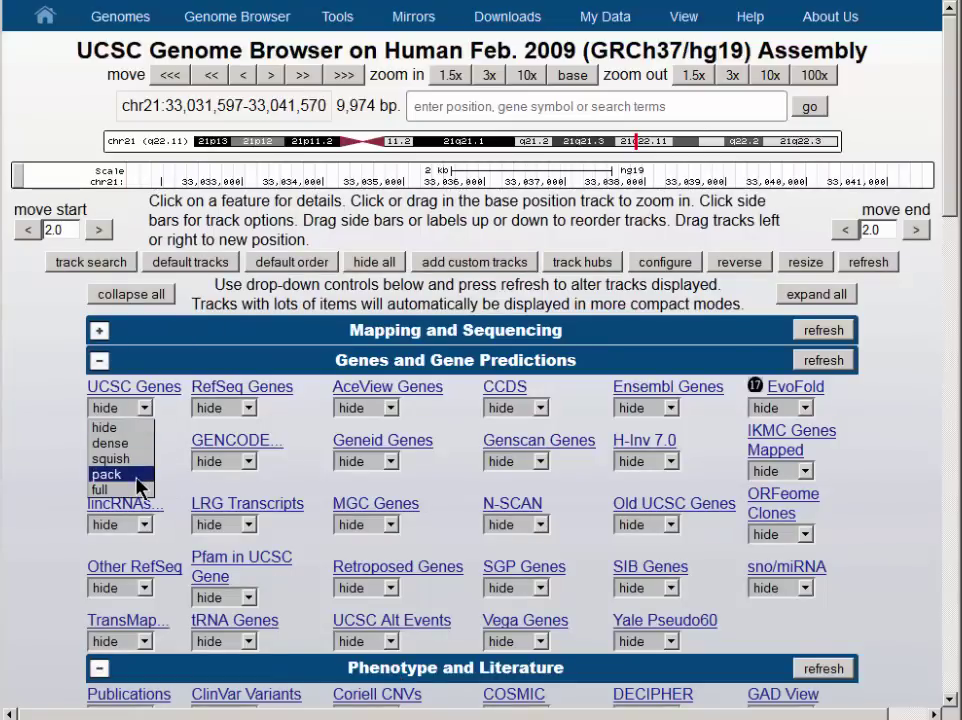
{"action": "left_click", "coordinate": [120, 474]}
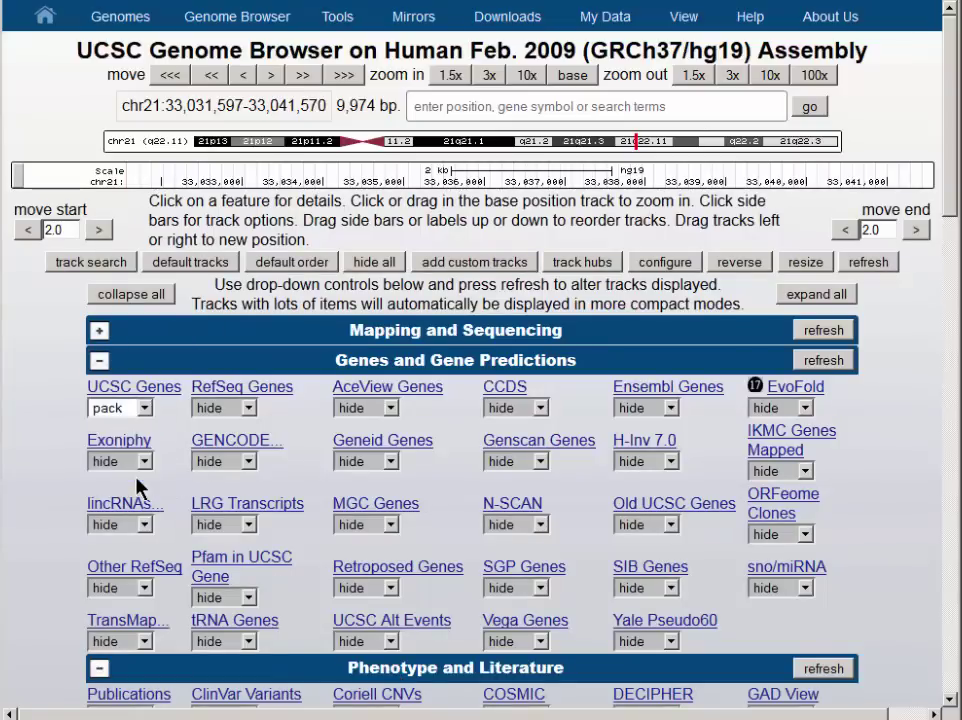
{"action": "left_click", "coordinate": [845, 364]}
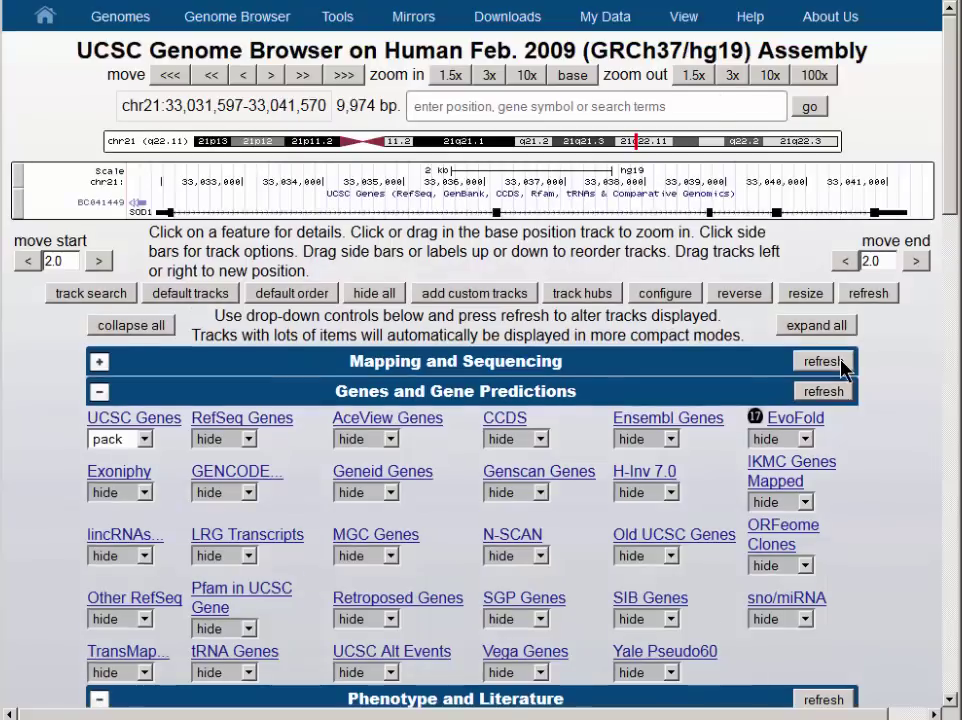
{"action": "left_click", "coordinate": [716, 104]}
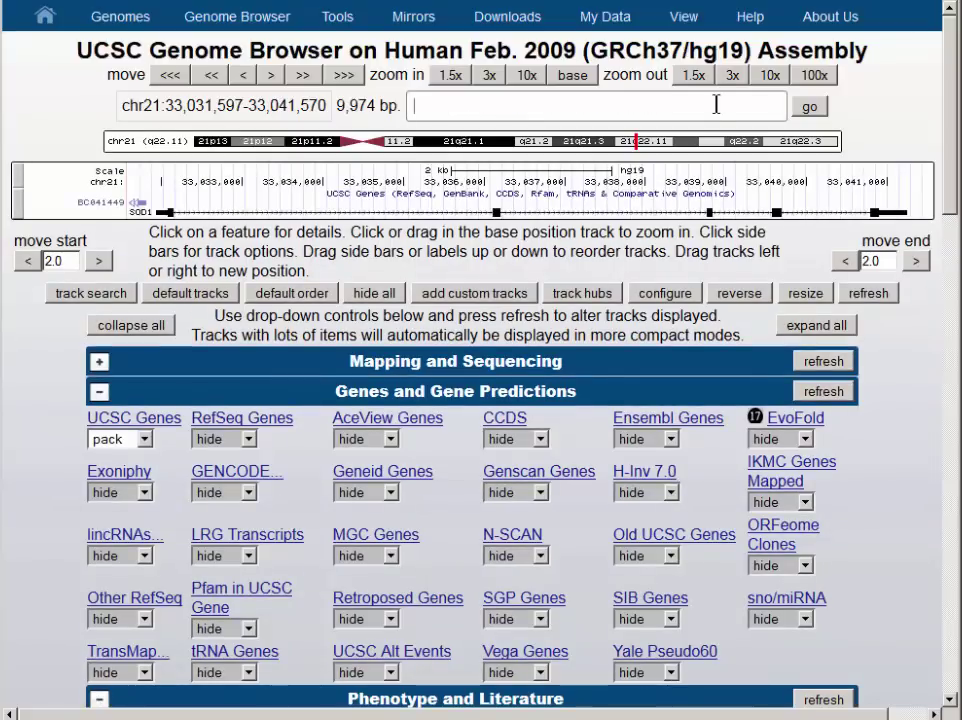
- Jump to the SRC gene on chr20 and extend the region's start to span 60,985 bp
{"action": "type", "text": "src"}
{"action": "left_click", "coordinate": [537, 130]}
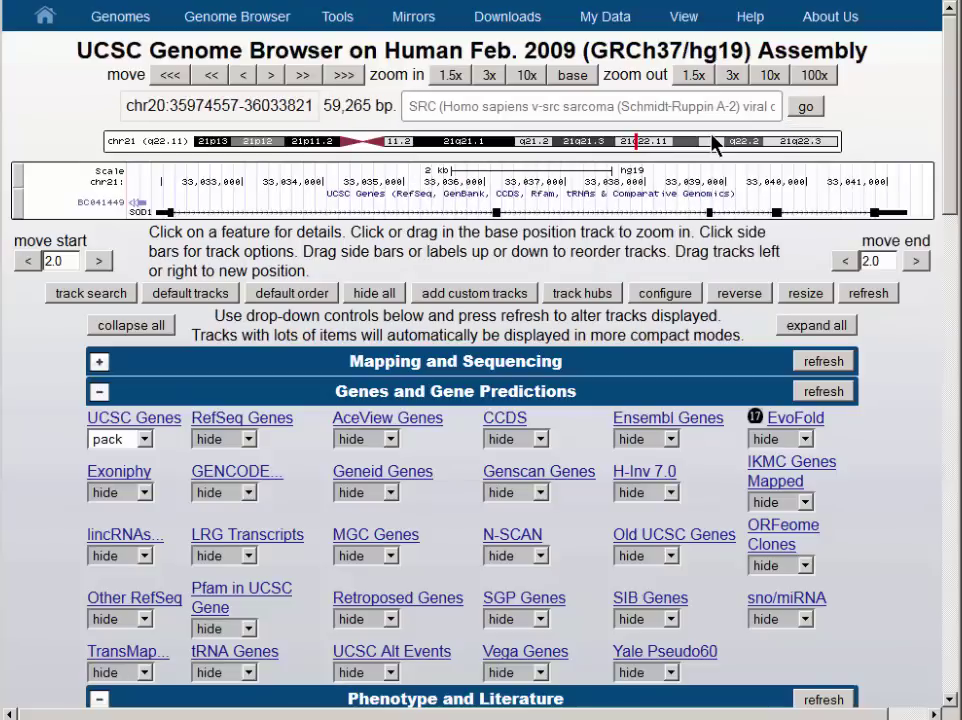
{"action": "left_click", "coordinate": [810, 110]}
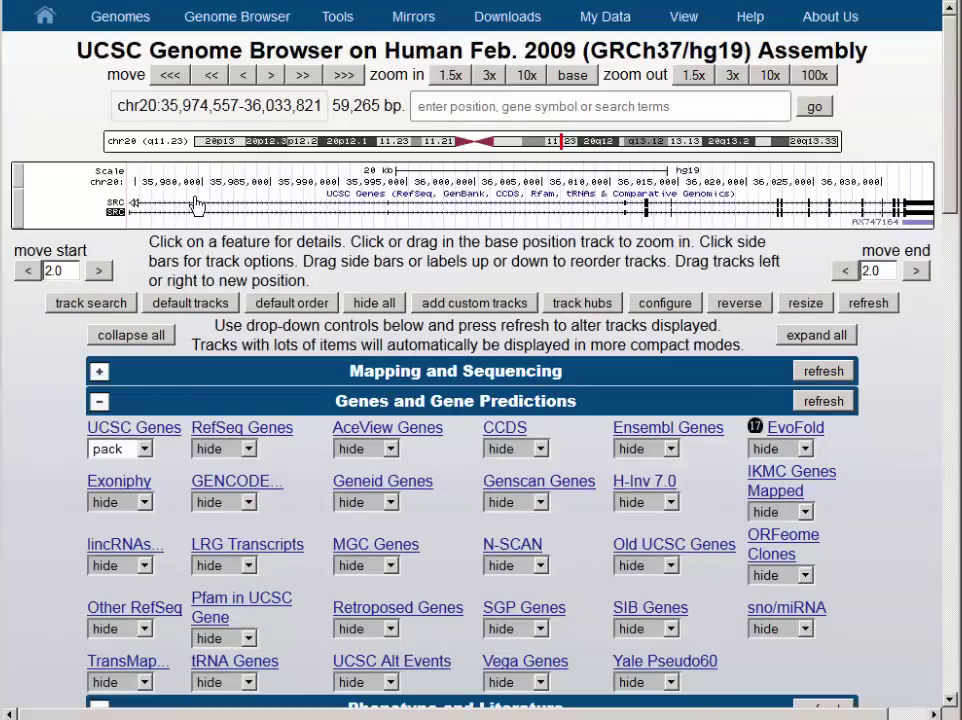
{"action": "left_click", "coordinate": [134, 227]}
{"action": "left_click", "coordinate": [30, 276]}
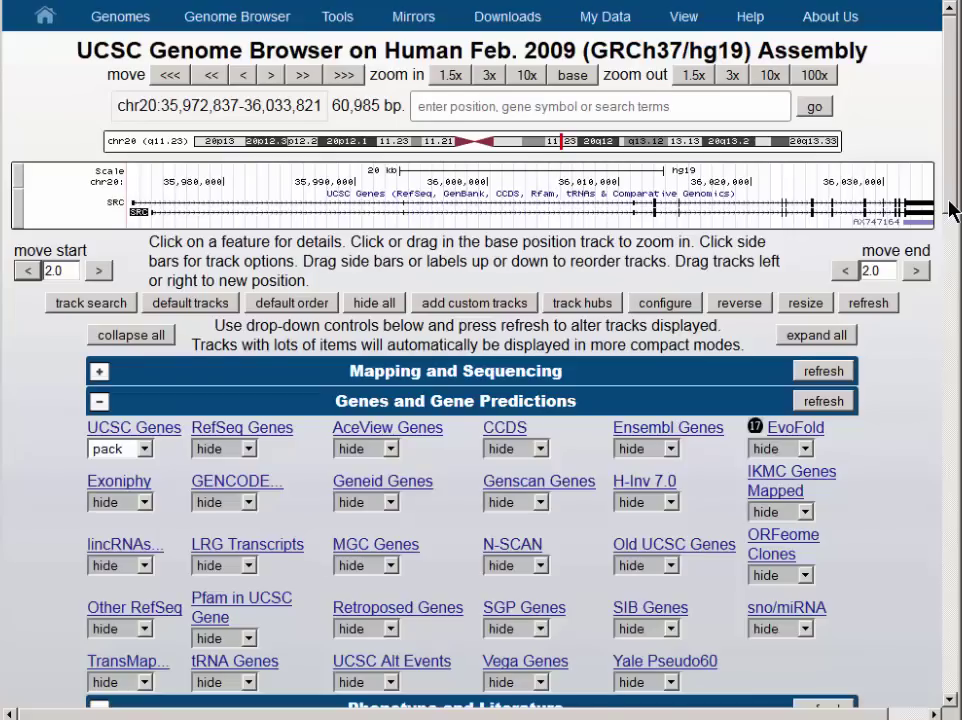
- Set Common SNPs(138), All SNPs(138) and Flagged SNPs(138) to pack and refresh the image
{"action": "left_click_drag", "start_coordinate": [951, 208], "coordinate": [952, 648]}
{"action": "scroll", "coordinate": [718, 512], "scroll_direction": "down", "scroll_amount": 3}
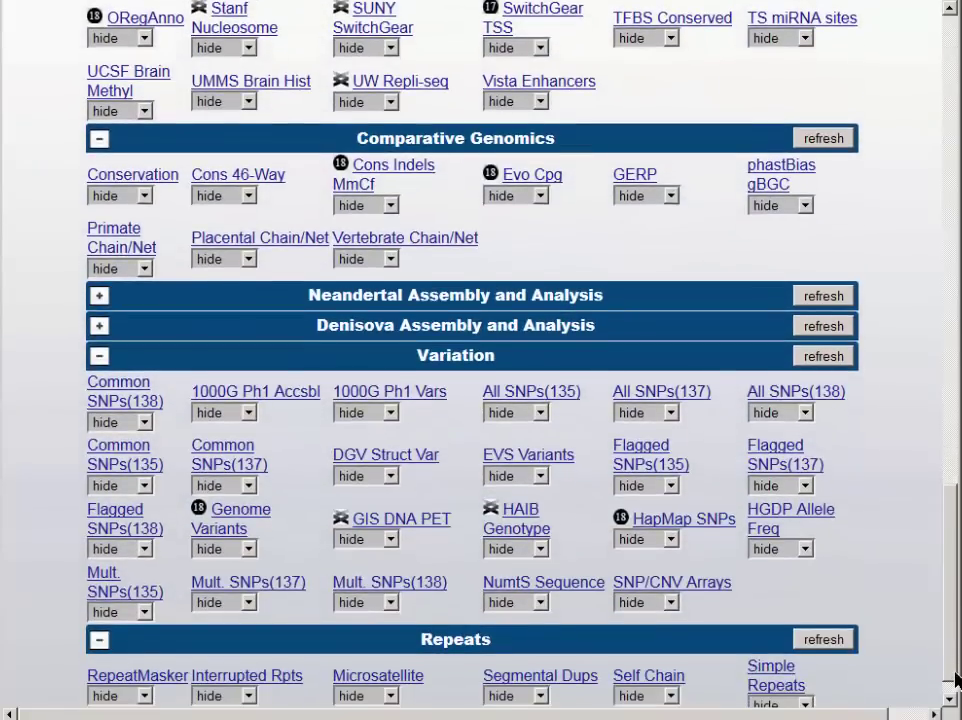
{"action": "scroll", "coordinate": [610, 632], "scroll_direction": "down", "scroll_amount": 1}
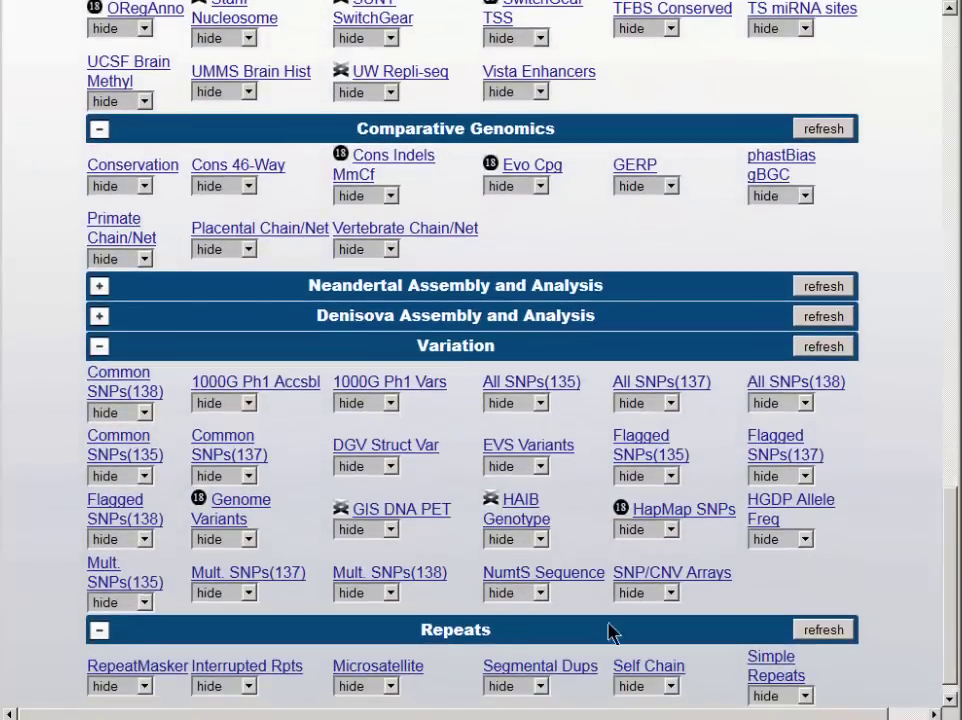
{"action": "left_click", "coordinate": [144, 416]}
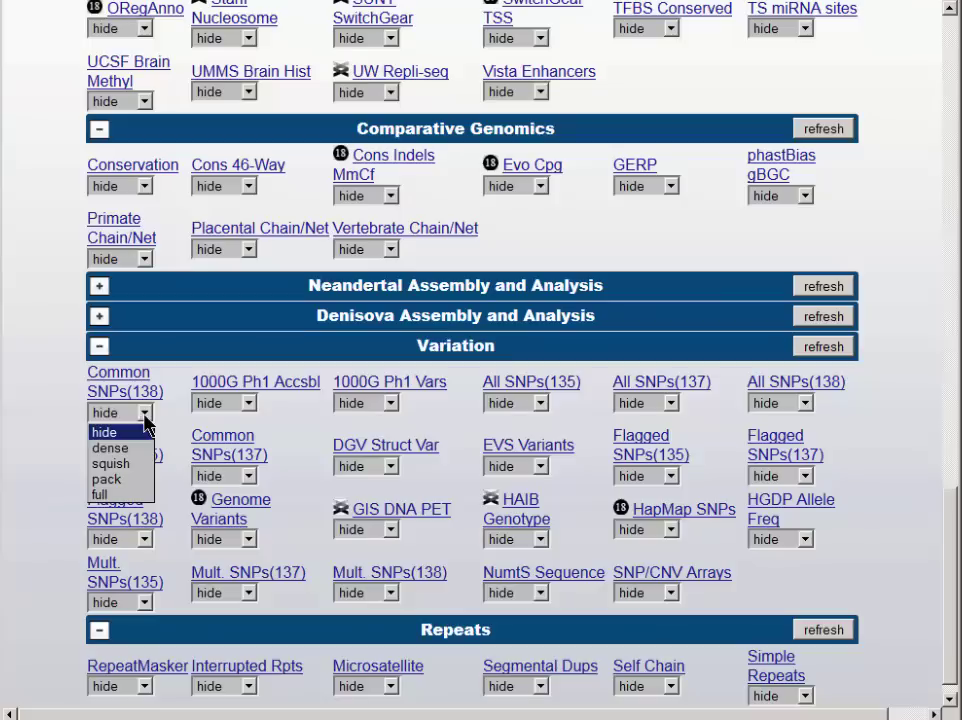
{"action": "left_click", "coordinate": [139, 488]}
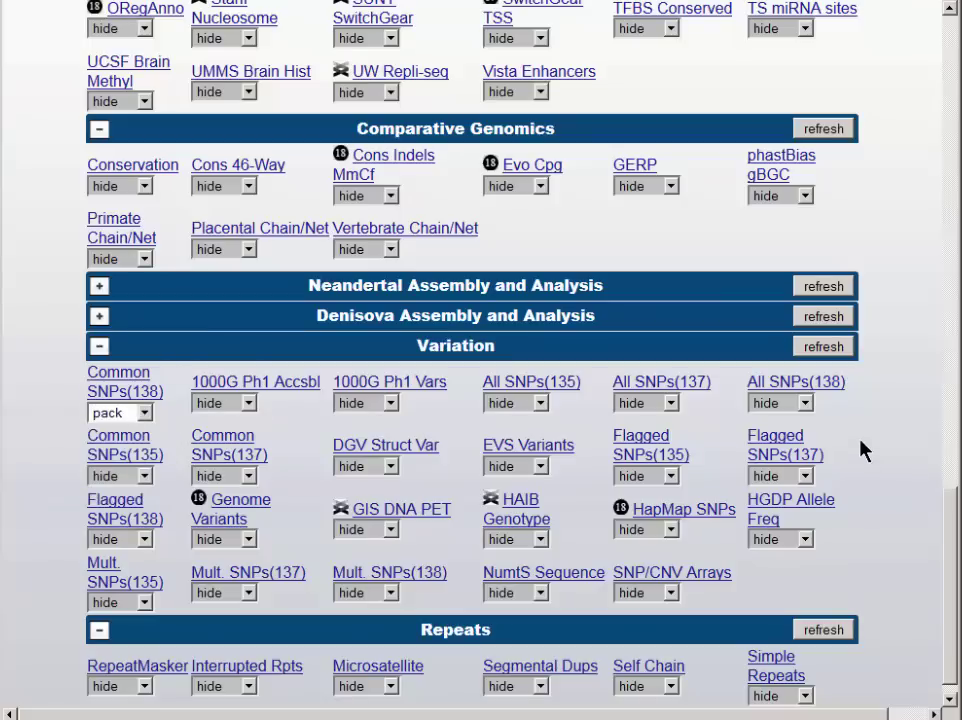
{"action": "left_click", "coordinate": [813, 410]}
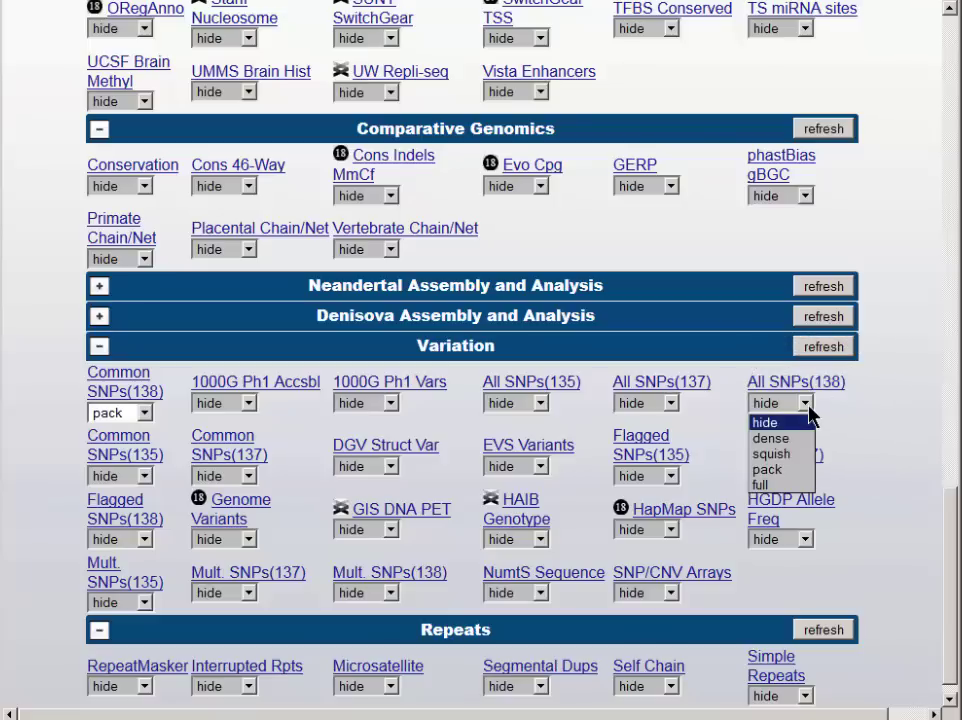
{"action": "left_click", "coordinate": [799, 469]}
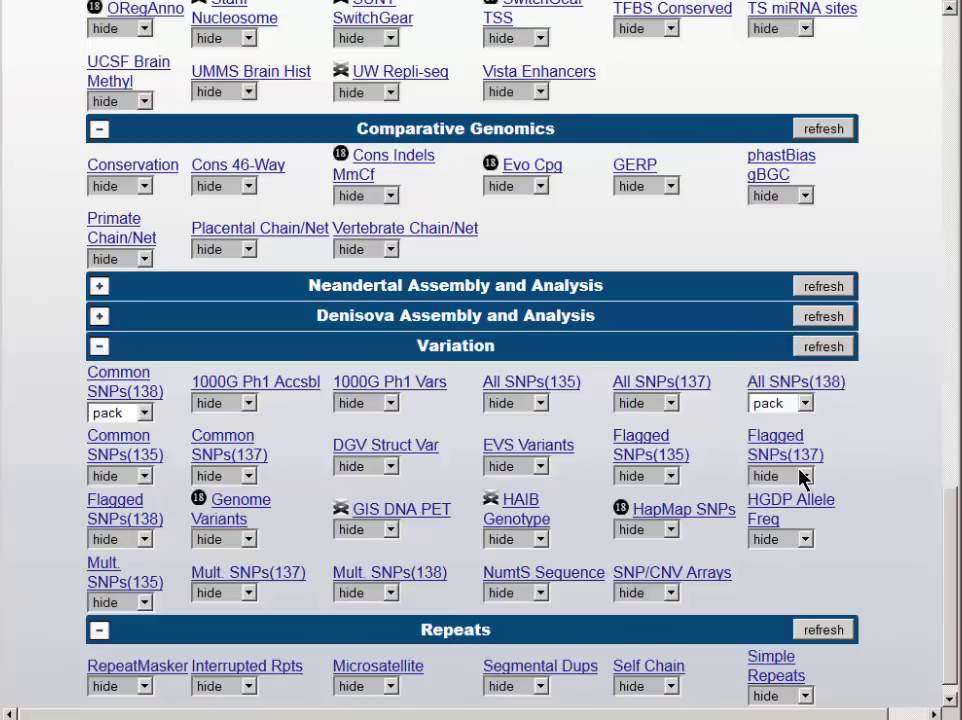
{"action": "left_click", "coordinate": [147, 541]}
{"action": "left_click", "coordinate": [139, 606]}
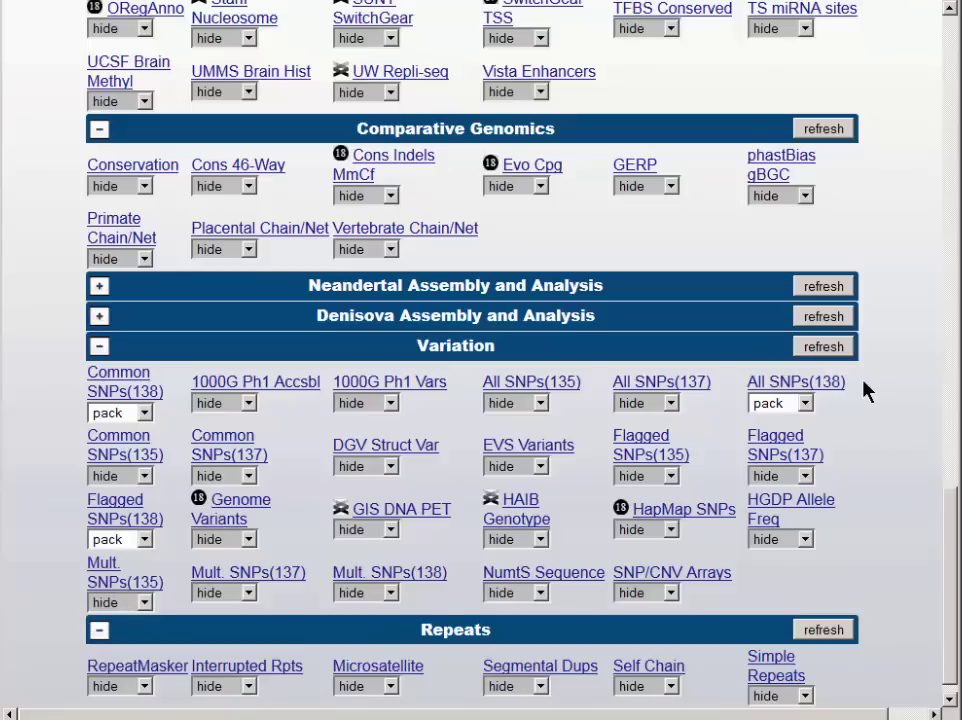
{"action": "left_click", "coordinate": [842, 348]}
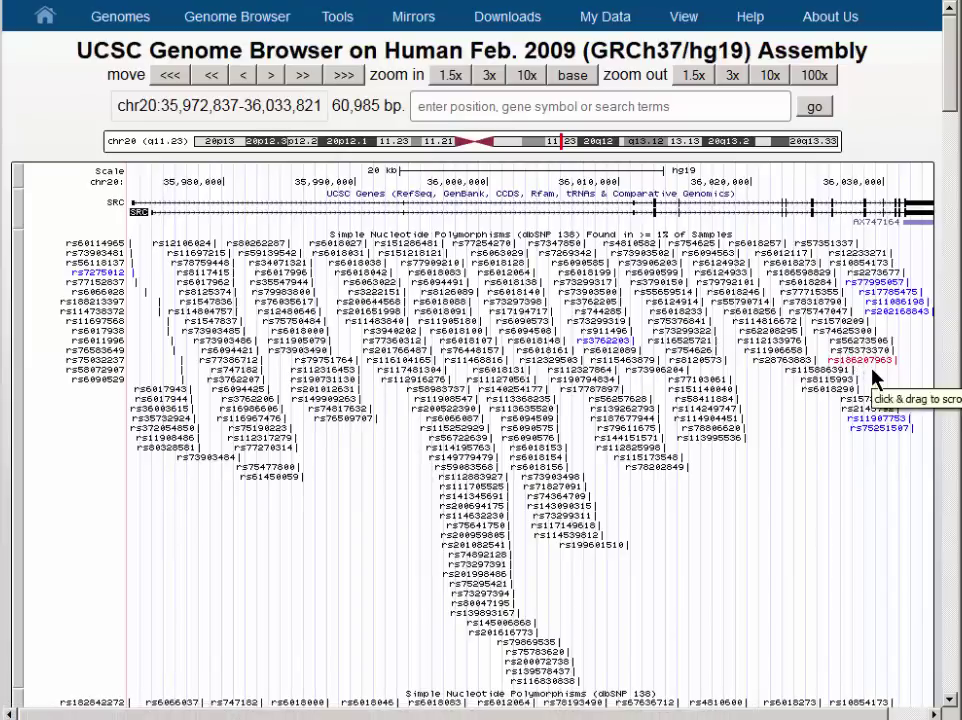
- Switch the Common SNPs(138) track to dense mode from its track menu
{"action": "left_click", "coordinate": [915, 333]}
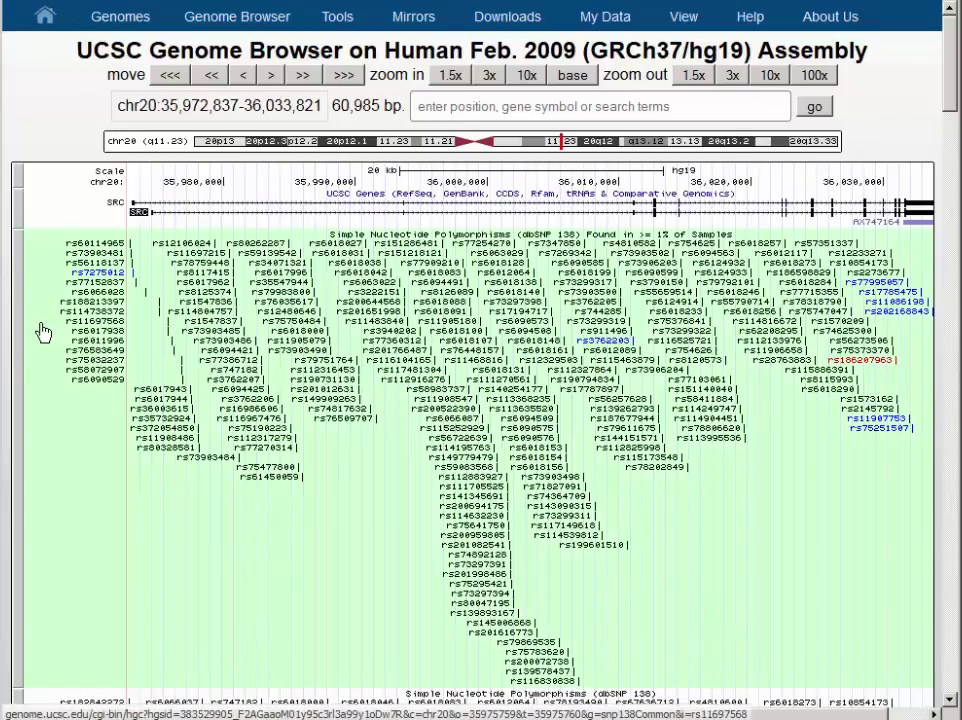
{"action": "right_click", "coordinate": [43, 332]}
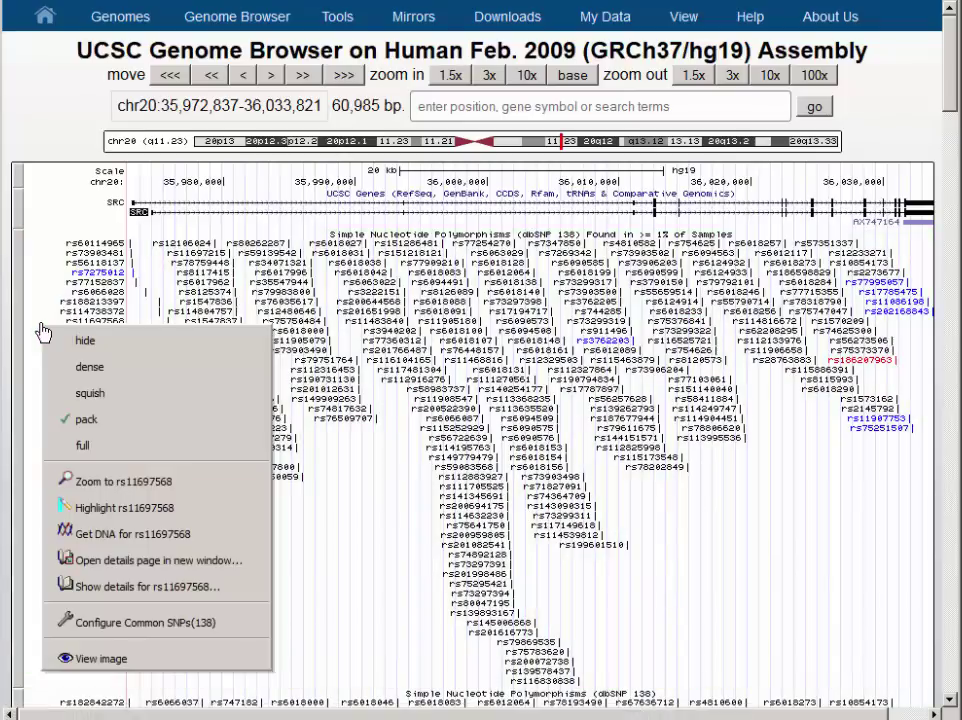
{"action": "left_click", "coordinate": [87, 367]}
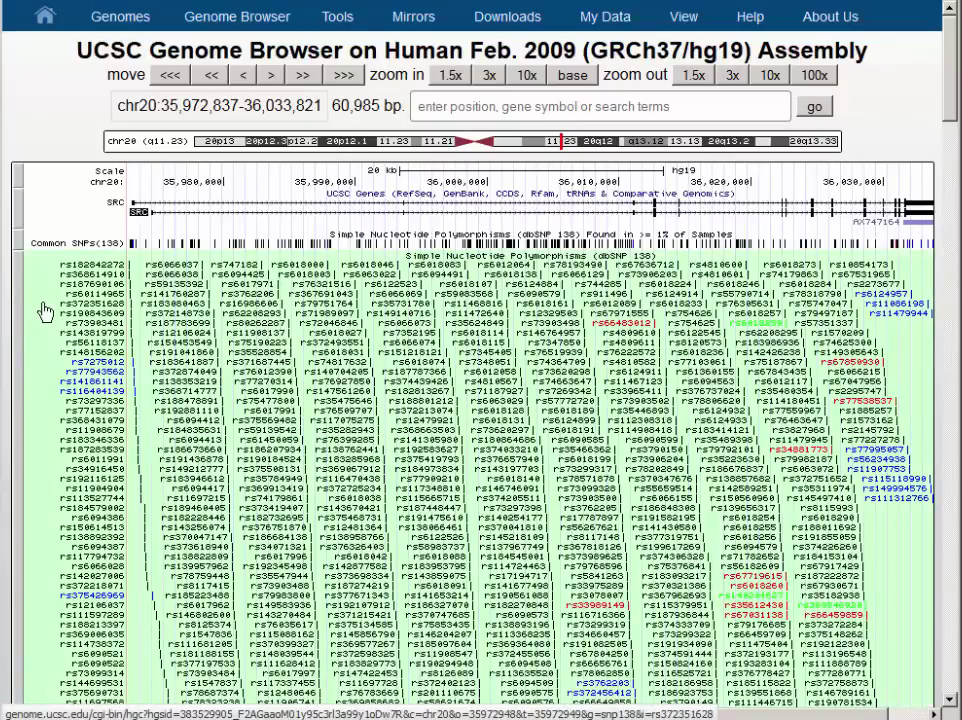
- Collapse All SNPs(138) to dense and hide the Flagged SNPs(138) track
{"action": "right_click", "coordinate": [44, 311]}
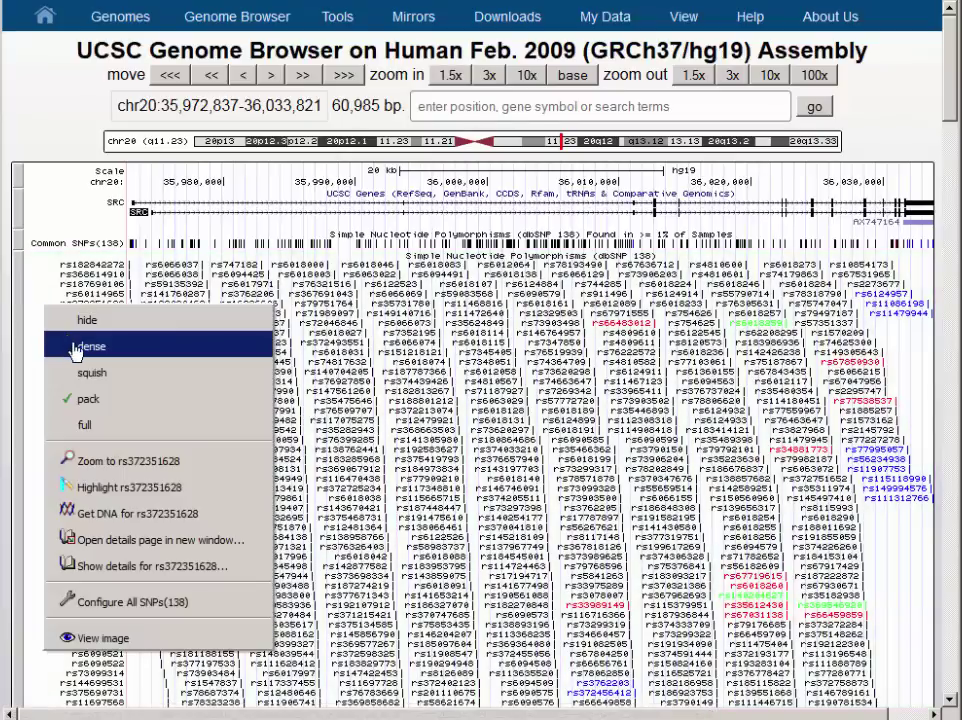
{"action": "left_click", "coordinate": [73, 348]}
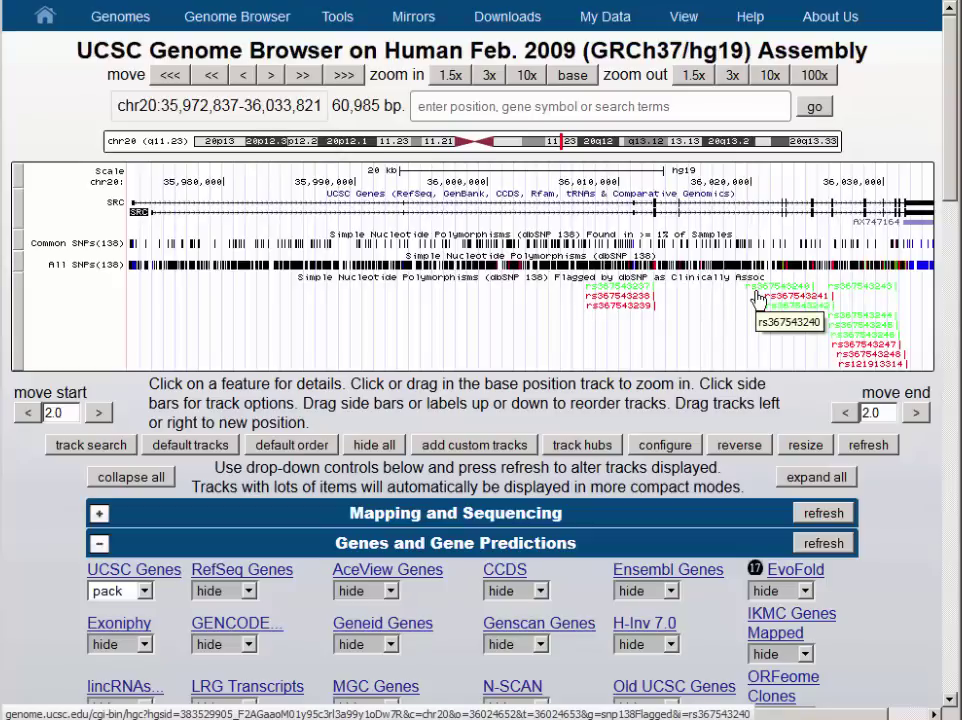
{"action": "right_click", "coordinate": [39, 326]}
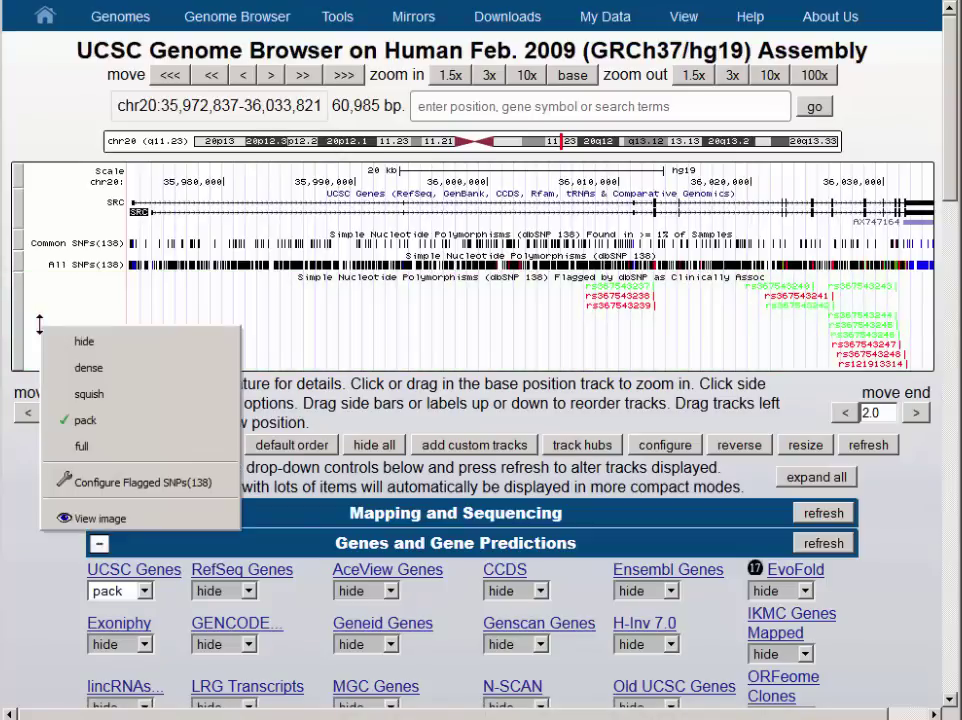
{"action": "left_click", "coordinate": [90, 368]}
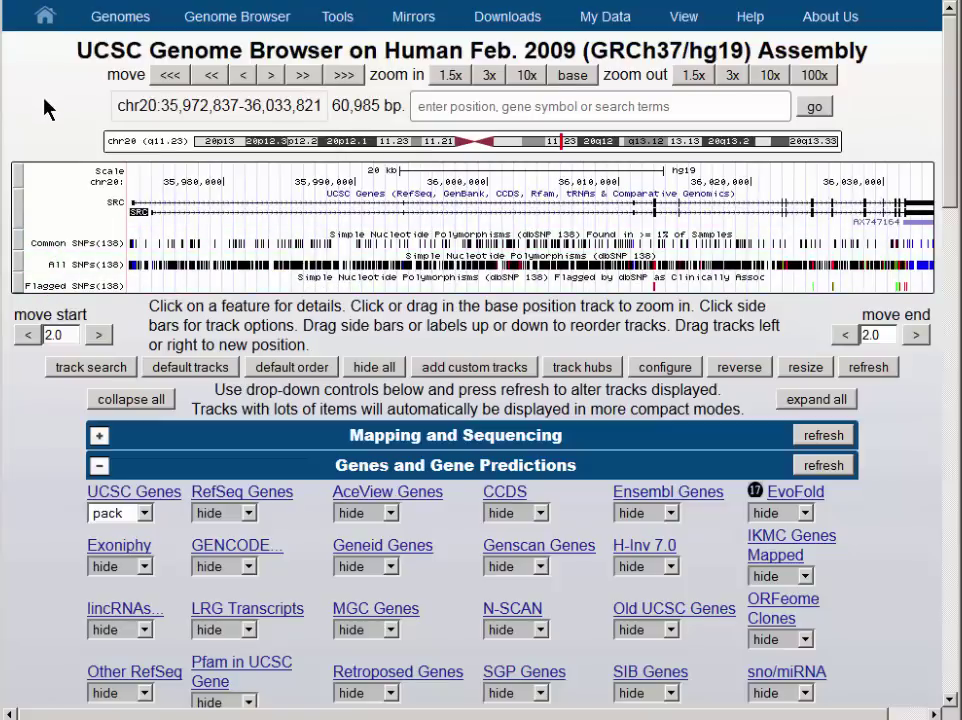
- Open the Table Browser and limit the region to the current SRC position
{"action": "mouse_move", "coordinate": [340, 20]}
{"action": "left_click", "coordinate": [400, 80]}
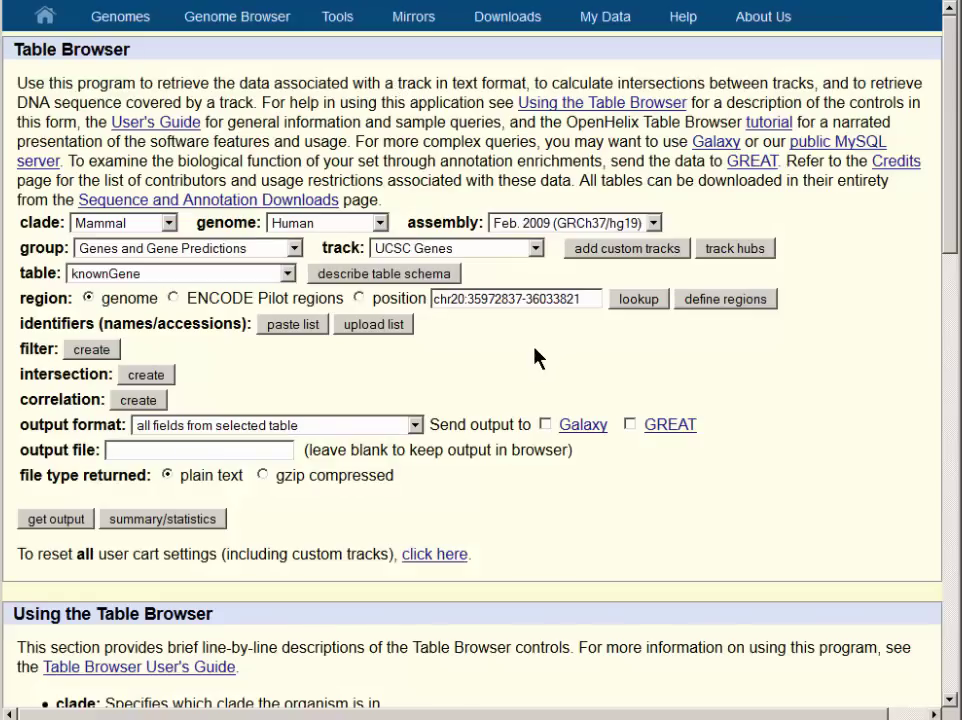
{"action": "left_click", "coordinate": [359, 298]}
{"action": "left_click", "coordinate": [372, 302]}
- Choose the Variation group with the Common SNPs(138) track and snp138Common table
{"action": "left_click", "coordinate": [294, 248]}
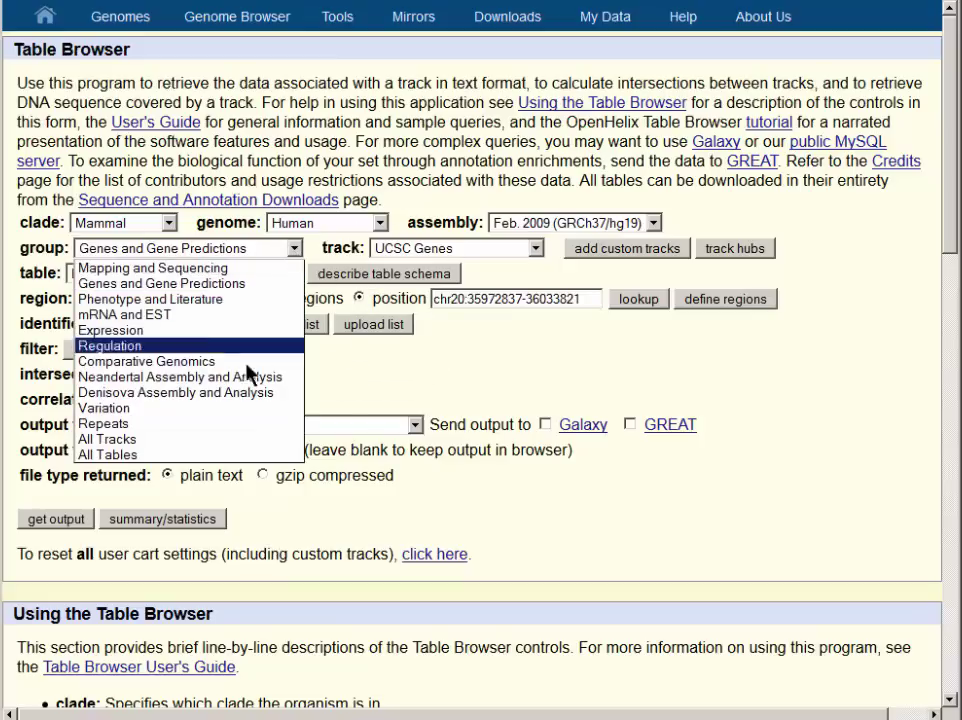
{"action": "left_click", "coordinate": [225, 418]}
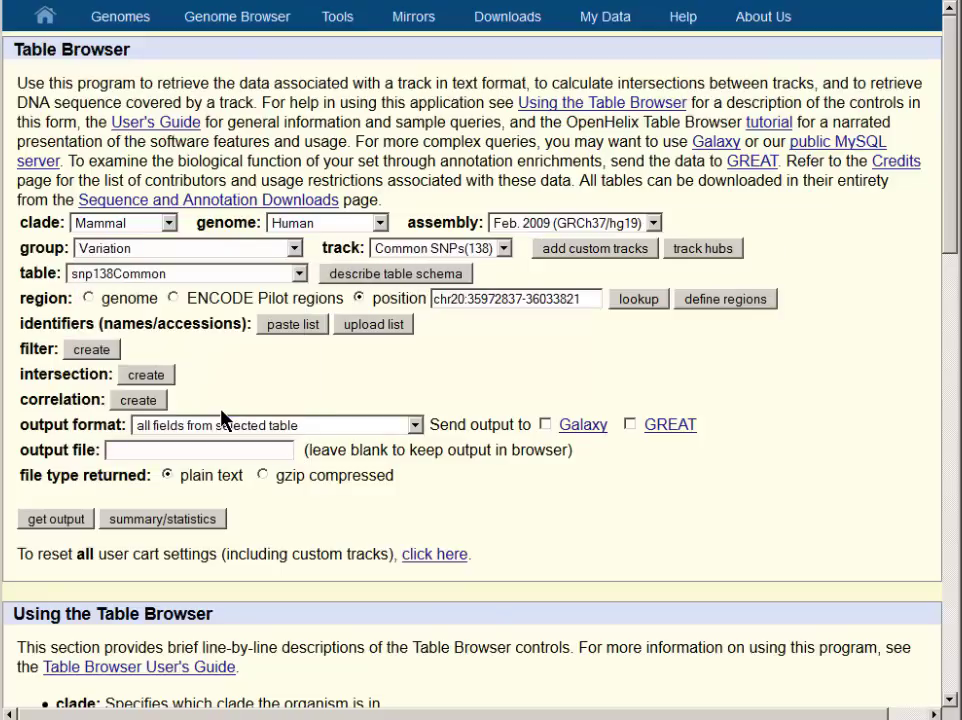
{"action": "left_click", "coordinate": [505, 249]}
{"action": "left_click", "coordinate": [505, 250]}
{"action": "left_click", "coordinate": [391, 432]}
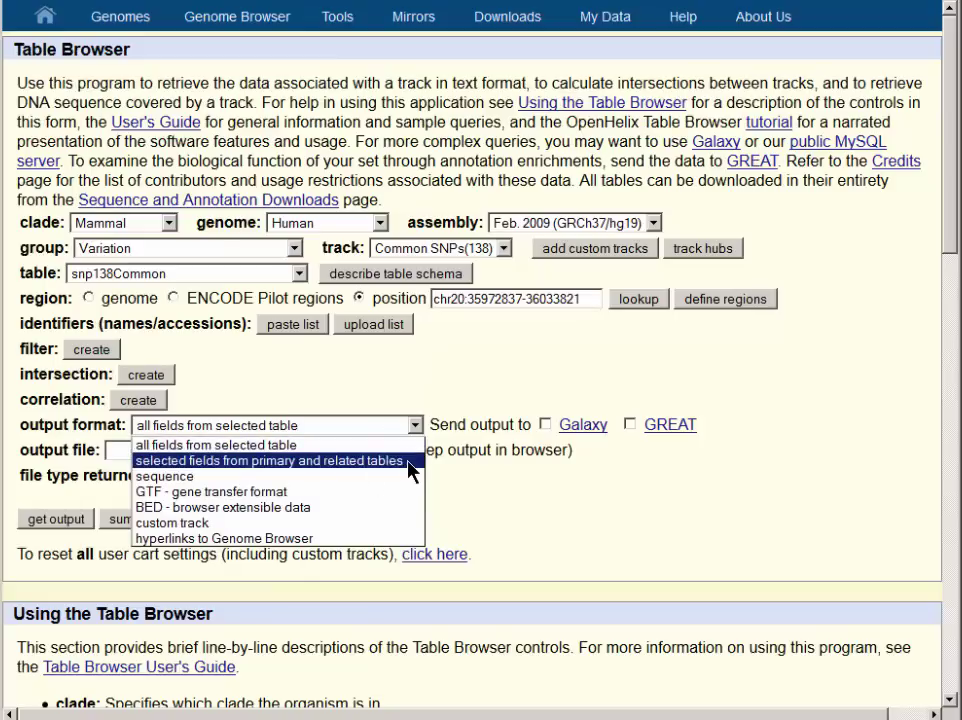
- Output selected fields of snp138Common with only the name (rs ID) field checked
{"action": "left_click", "coordinate": [408, 462]}
{"action": "left_click", "coordinate": [79, 530]}
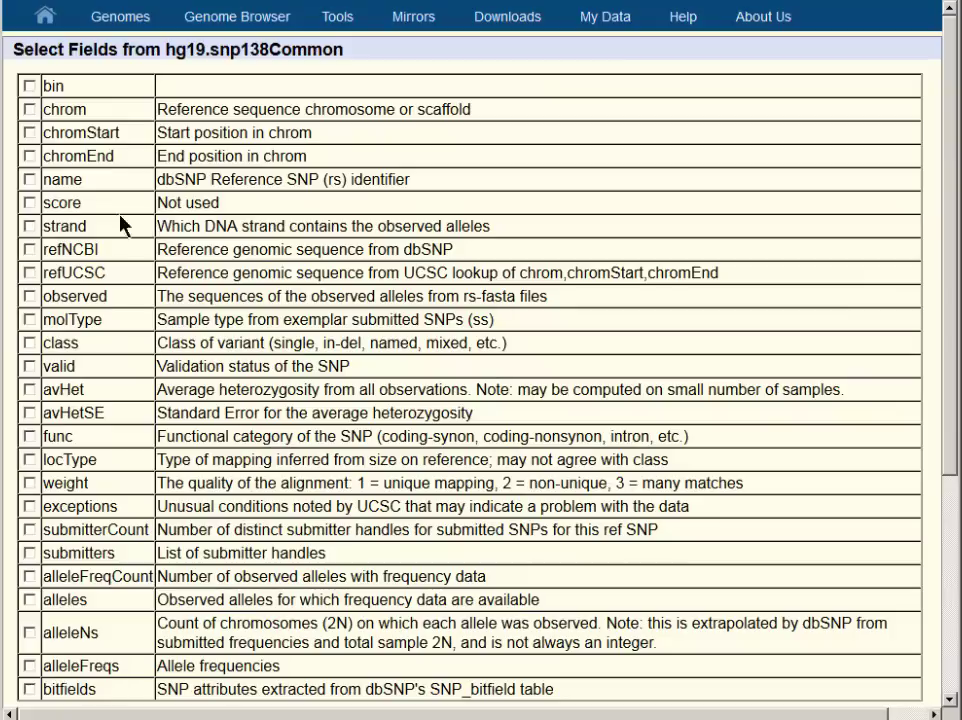
{"action": "left_click", "coordinate": [30, 180]}
{"action": "left_click", "coordinate": [953, 706]}
{"action": "left_click", "coordinate": [953, 706]}
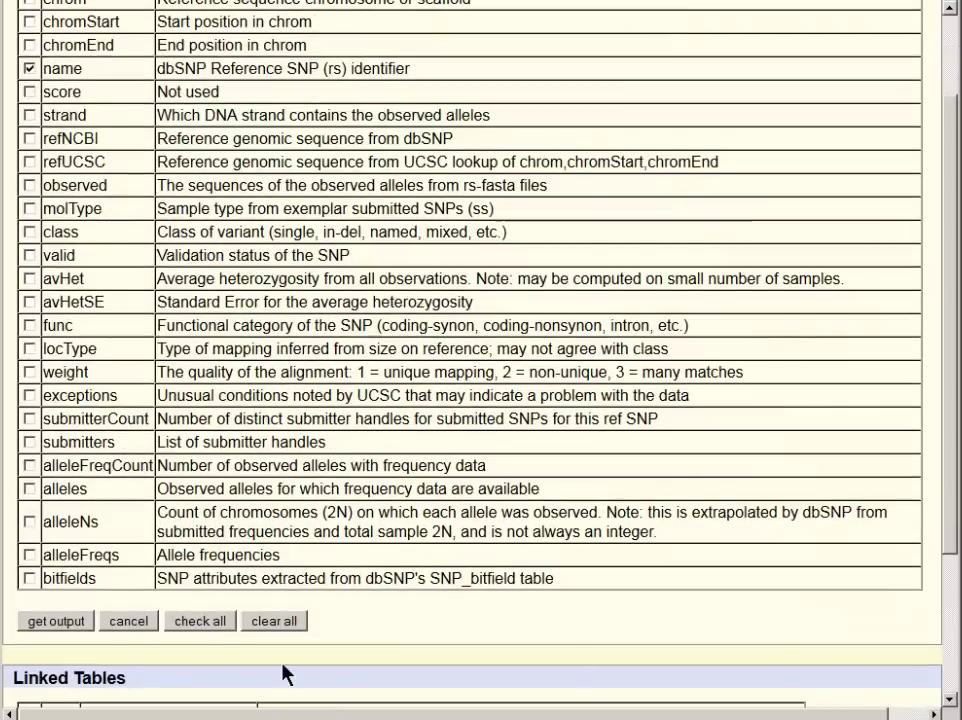
- Get the plain-text rs ID list, copy all of it, and return to Select Fields
{"action": "left_click", "coordinate": [83, 628]}
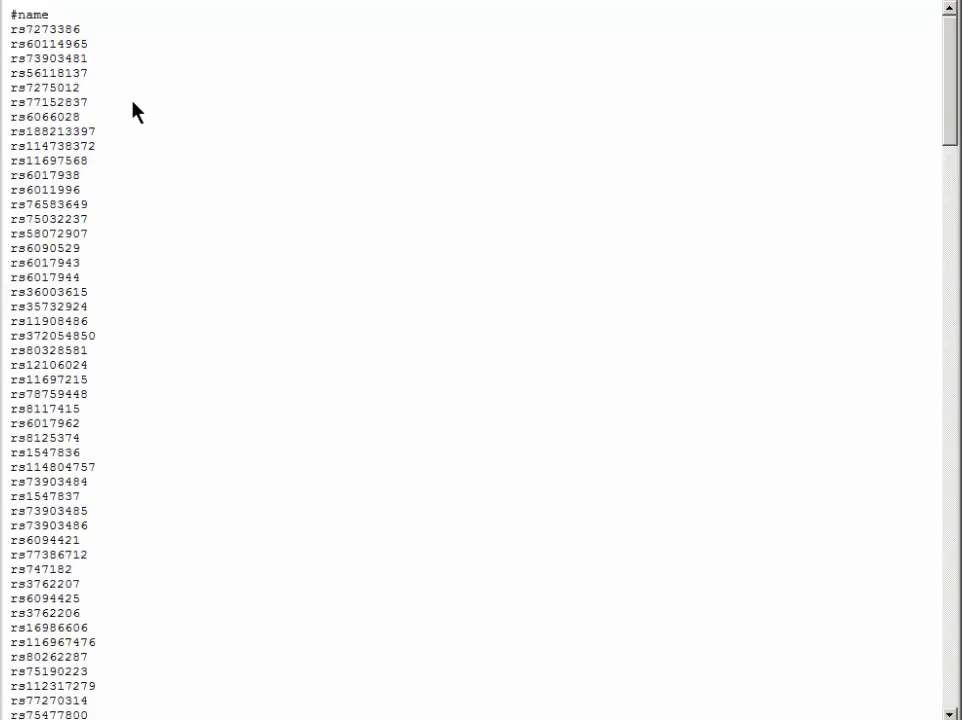
{"action": "left_click_drag", "start_coordinate": [11, 35], "coordinate": [90, 716]}
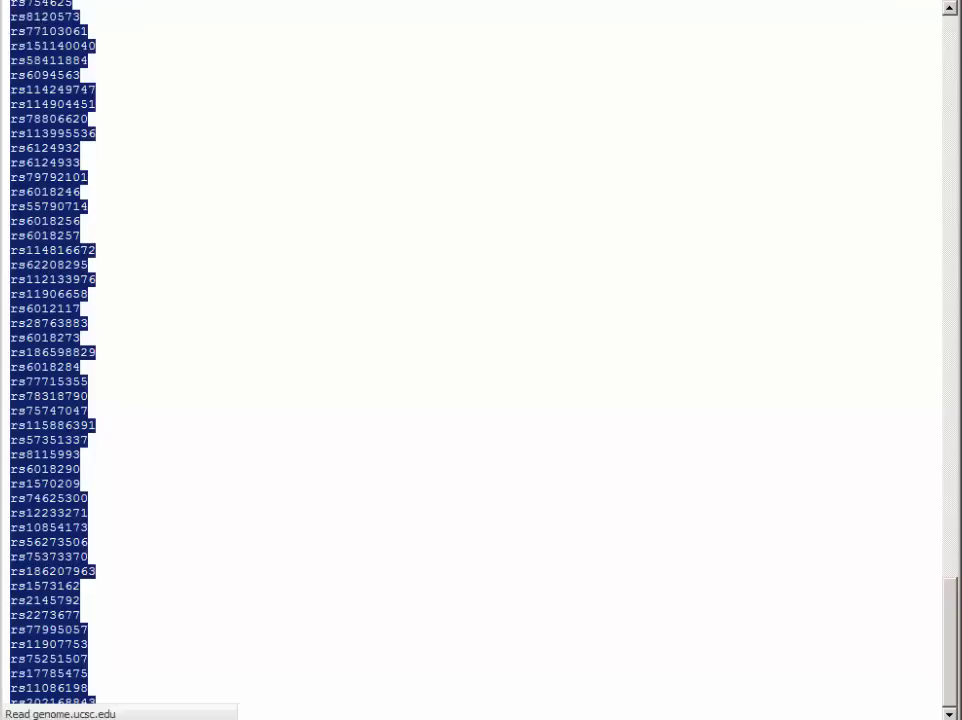
{"action": "key", "text": "alt+Left"}
{"action": "scroll", "coordinate": [866, 43], "scroll_direction": "up", "scroll_amount": 2}
{"action": "mouse_move", "coordinate": [345, 26]}
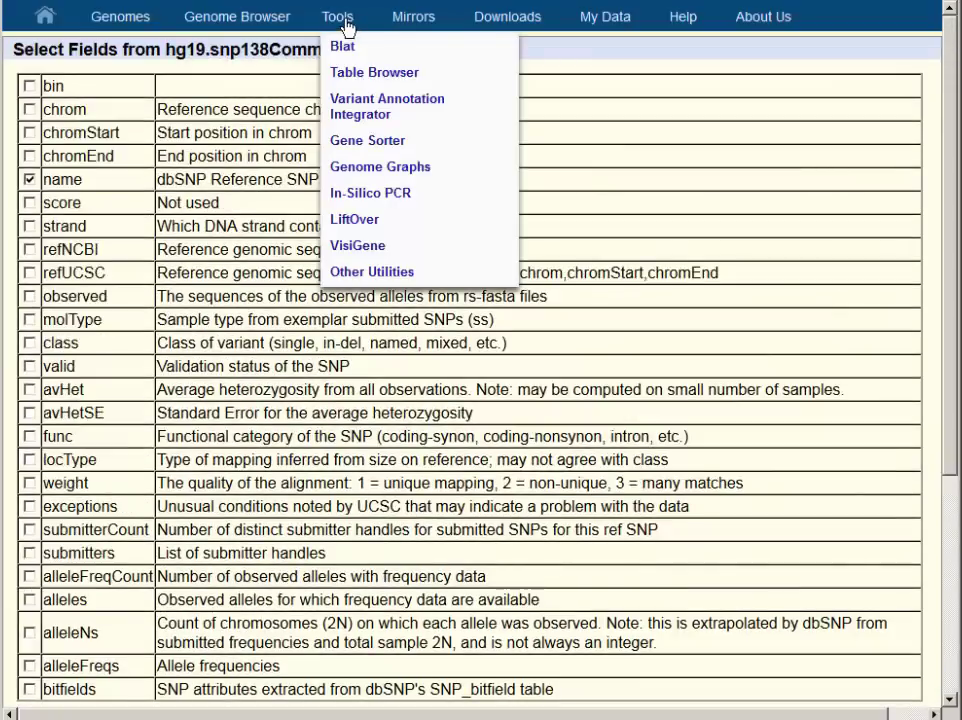
- In the Table Browser, paste the copied rs IDs as the identifier list and submit
{"action": "left_click", "coordinate": [365, 77]}
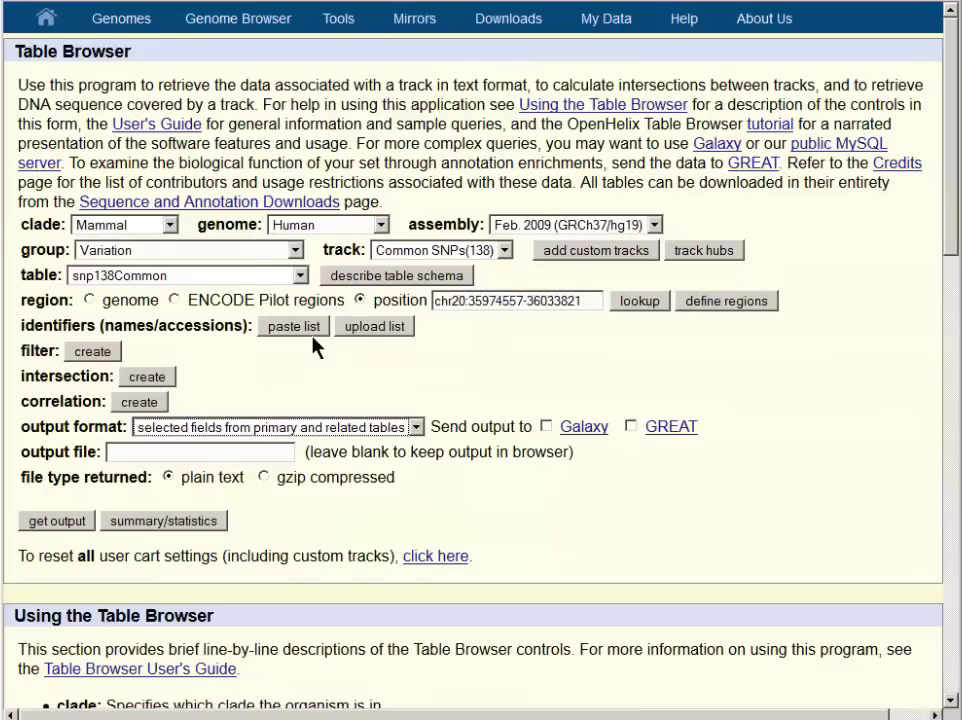
{"action": "left_click", "coordinate": [312, 339]}
{"action": "left_click", "coordinate": [313, 329]}
{"action": "key", "text": "ctrl+v"}
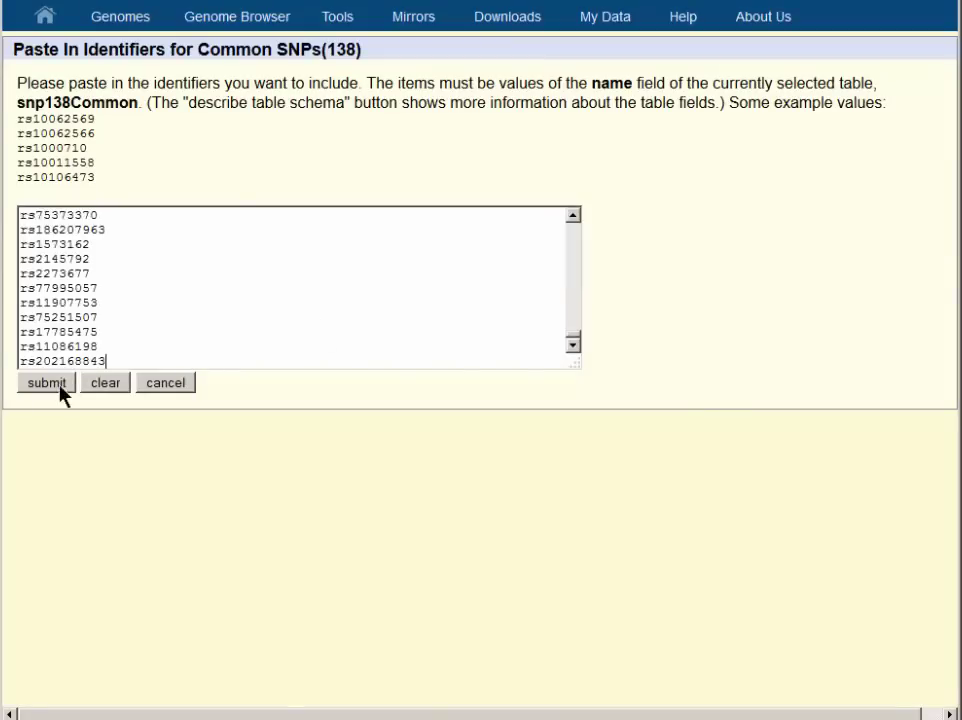
{"action": "left_click", "coordinate": [62, 387]}
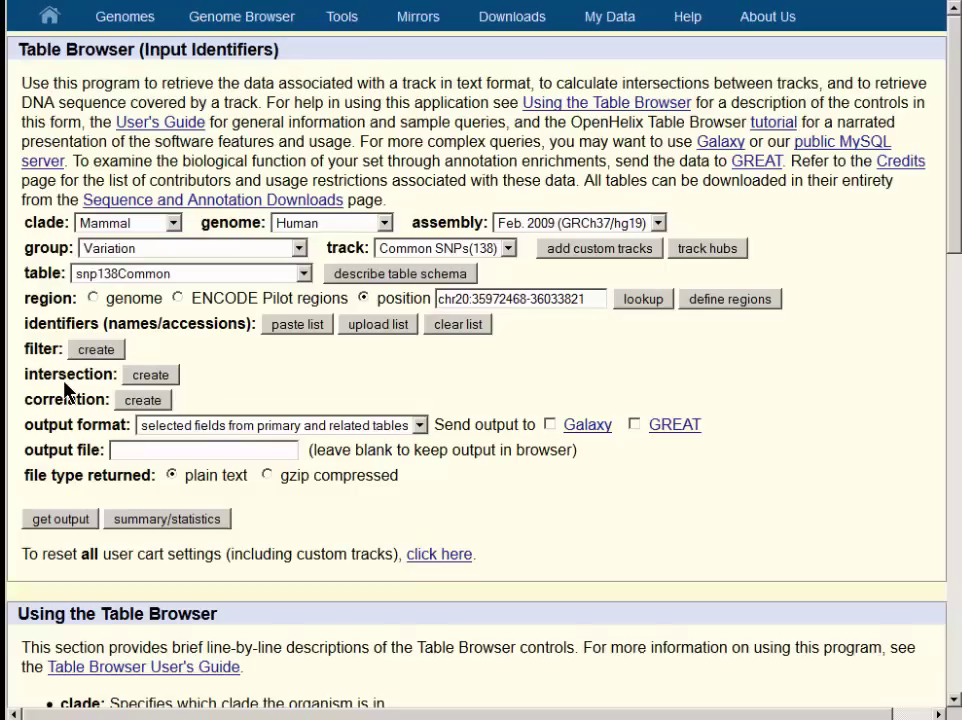
- Set the Table Browser output format to custom track and request the output
{"action": "left_click", "coordinate": [193, 426]}
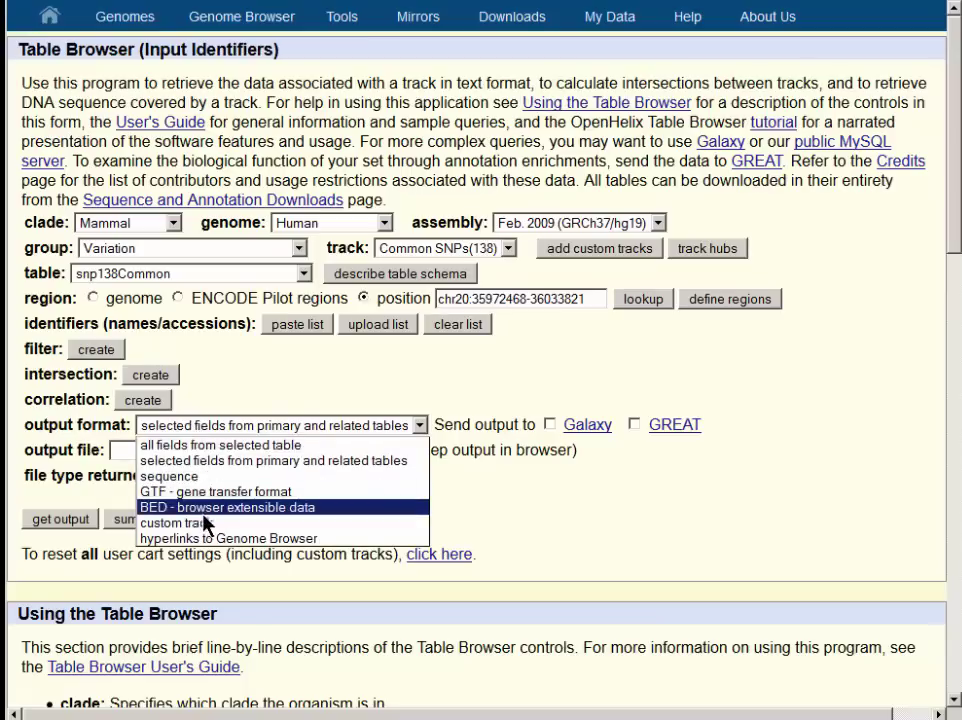
{"action": "left_click", "coordinate": [225, 523]}
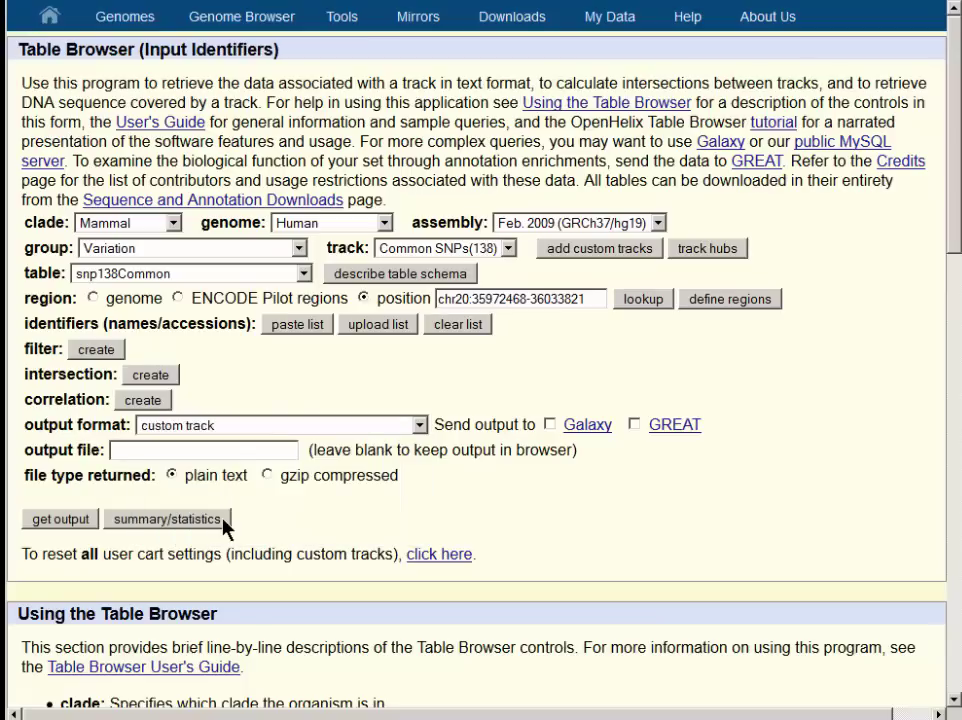
{"action": "left_click", "coordinate": [77, 520]}
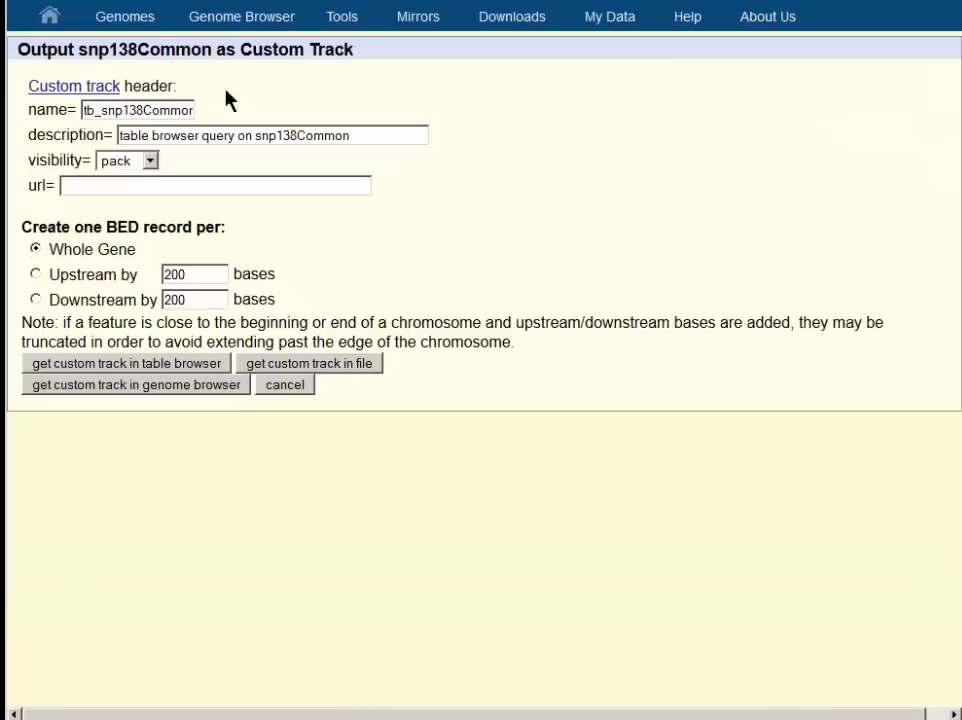
- Name the track 'common SNPs in SRC', describe it 'common SNPs in SRC gene region', and send it to the browser
{"action": "double_click", "coordinate": [146, 110]}
{"action": "type", "text": "common"}
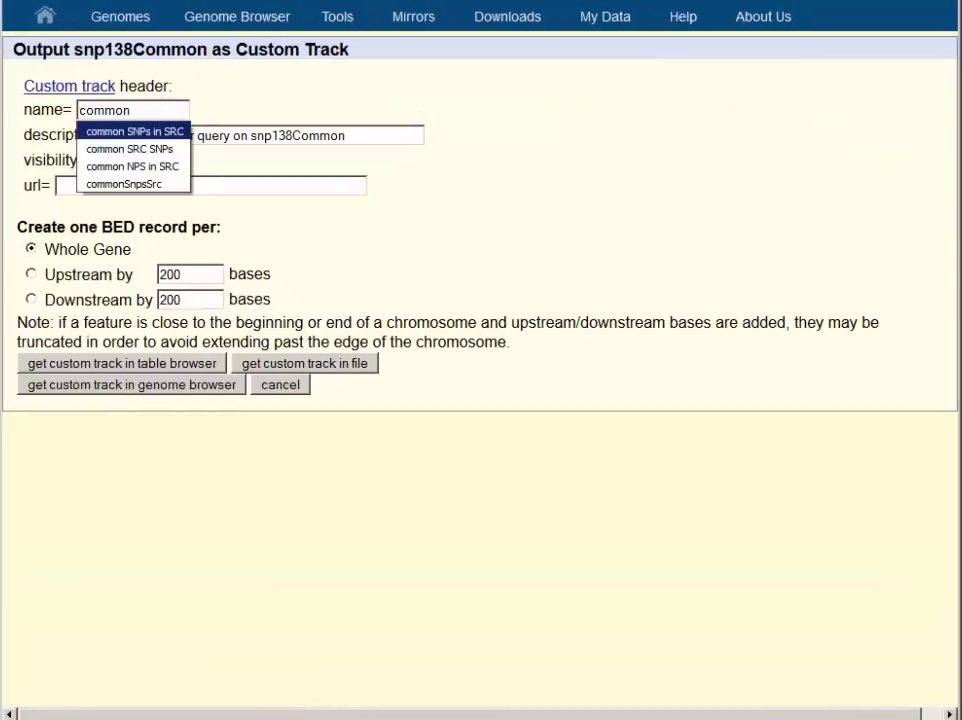
{"action": "key", "text": "Return"}
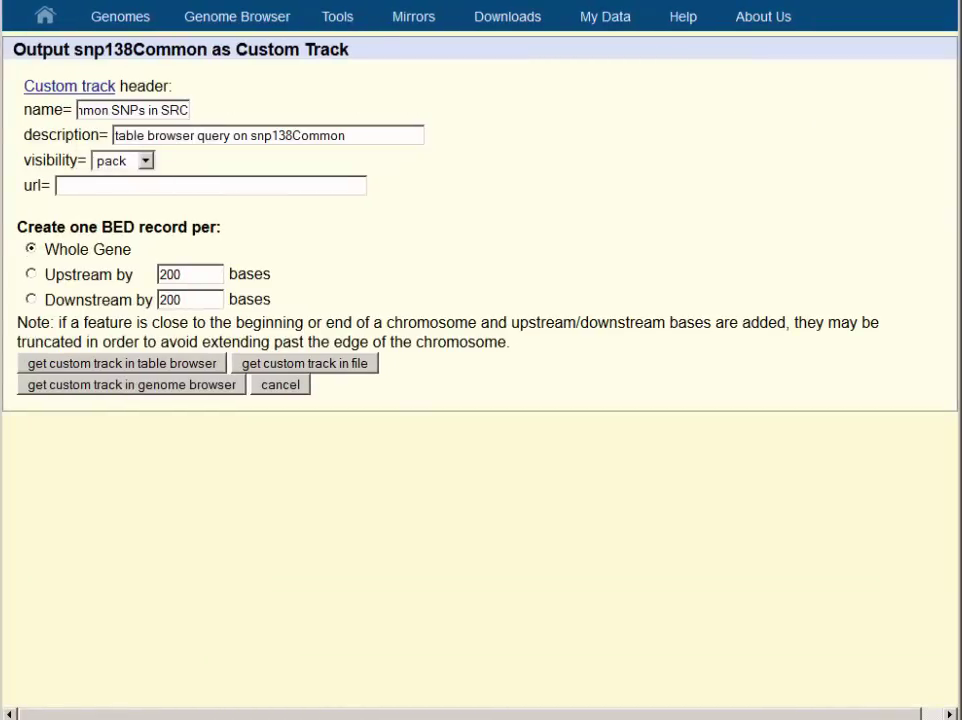
{"action": "key", "text": "Tab"}
{"action": "type", "text": "comm"}
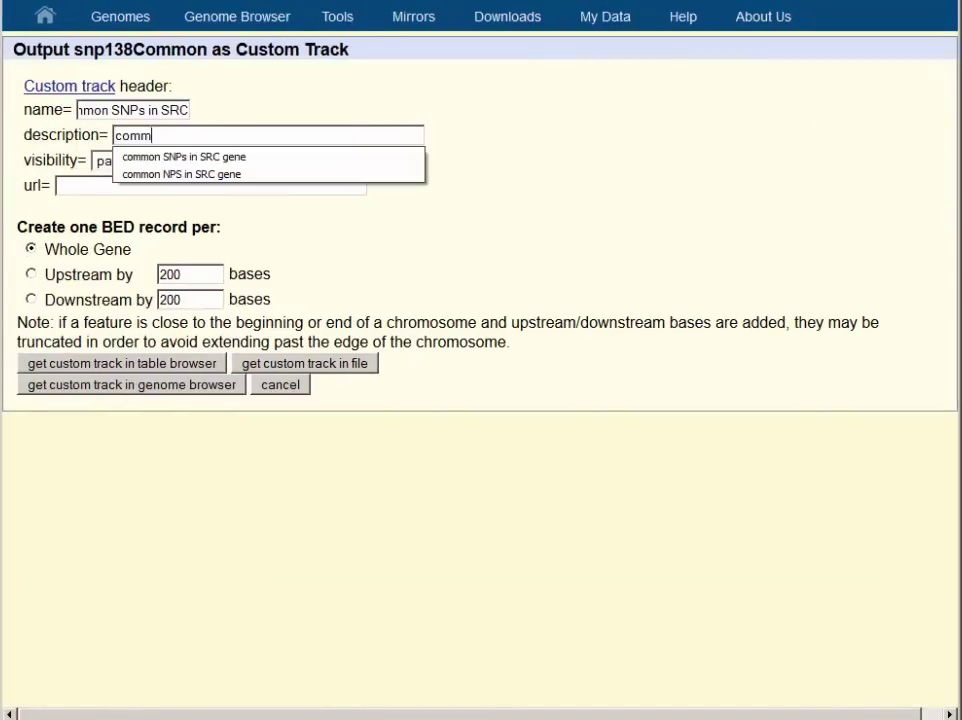
{"action": "left_click", "coordinate": [135, 157]}
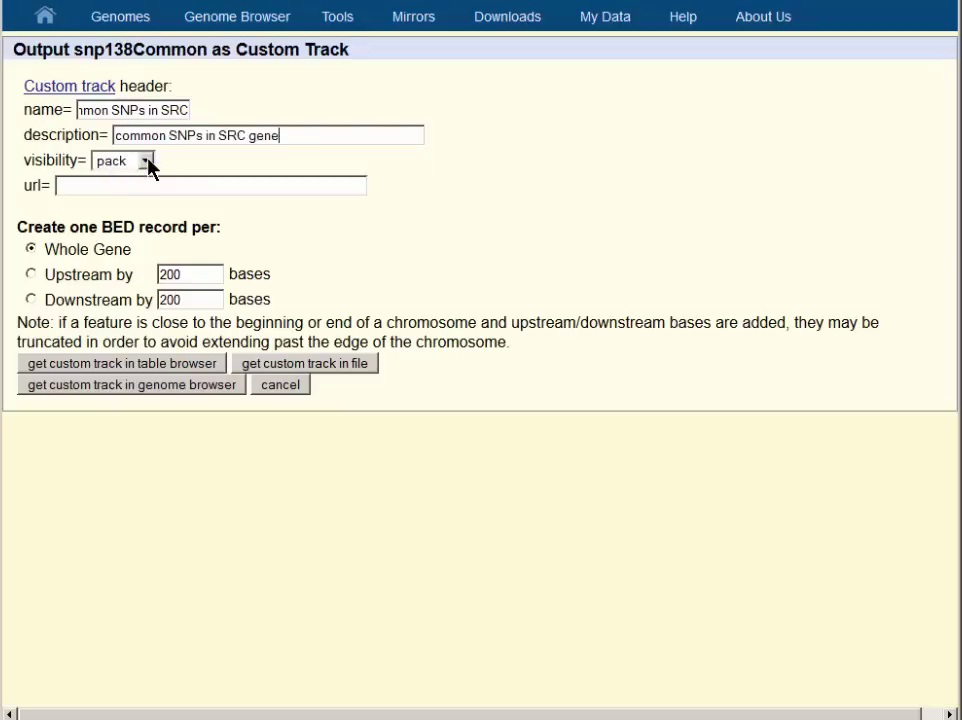
{"action": "type", "text": "region"}
{"action": "left_click", "coordinate": [157, 390]}
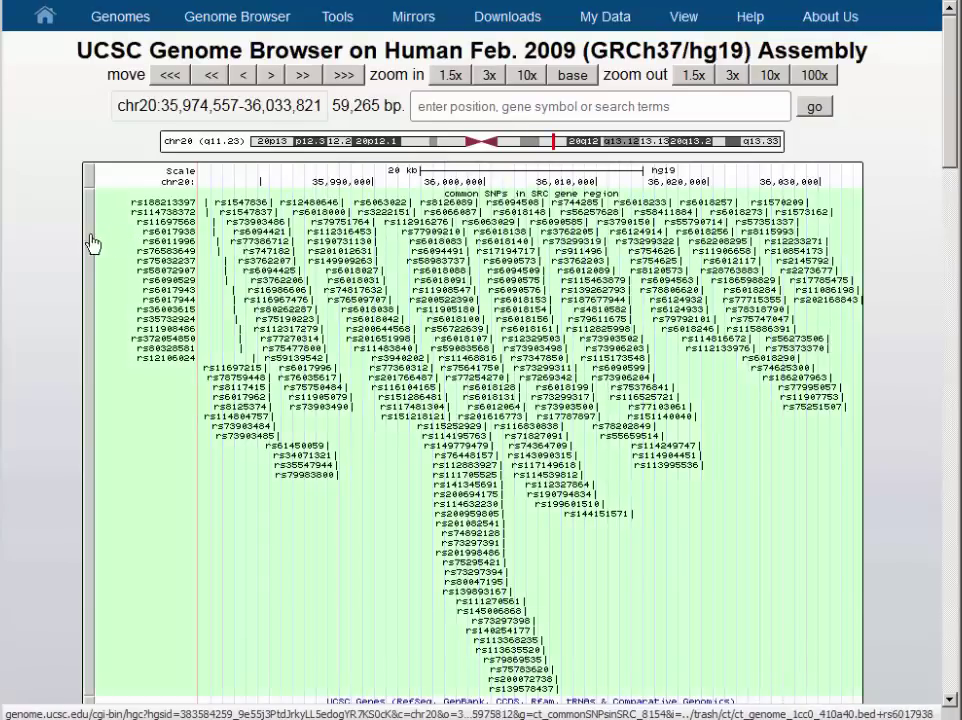
- Show the custom SNP track dense, move Common SNPs(138) above UCSC Genes, and mark a 1,736 bp region
{"action": "right_click", "coordinate": [126, 250]}
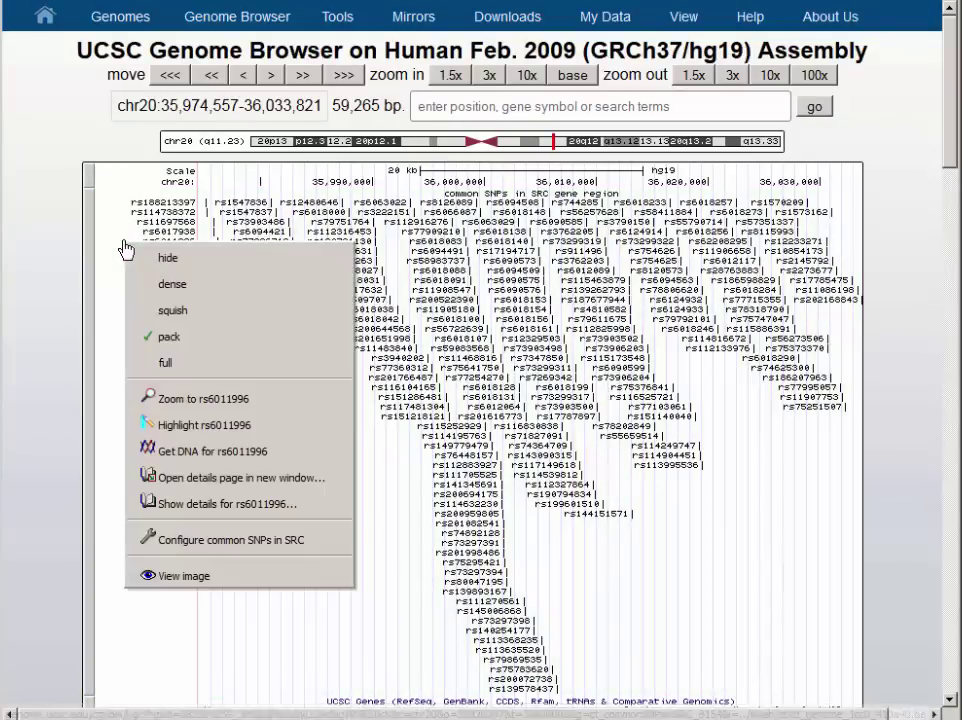
{"action": "left_click", "coordinate": [178, 287]}
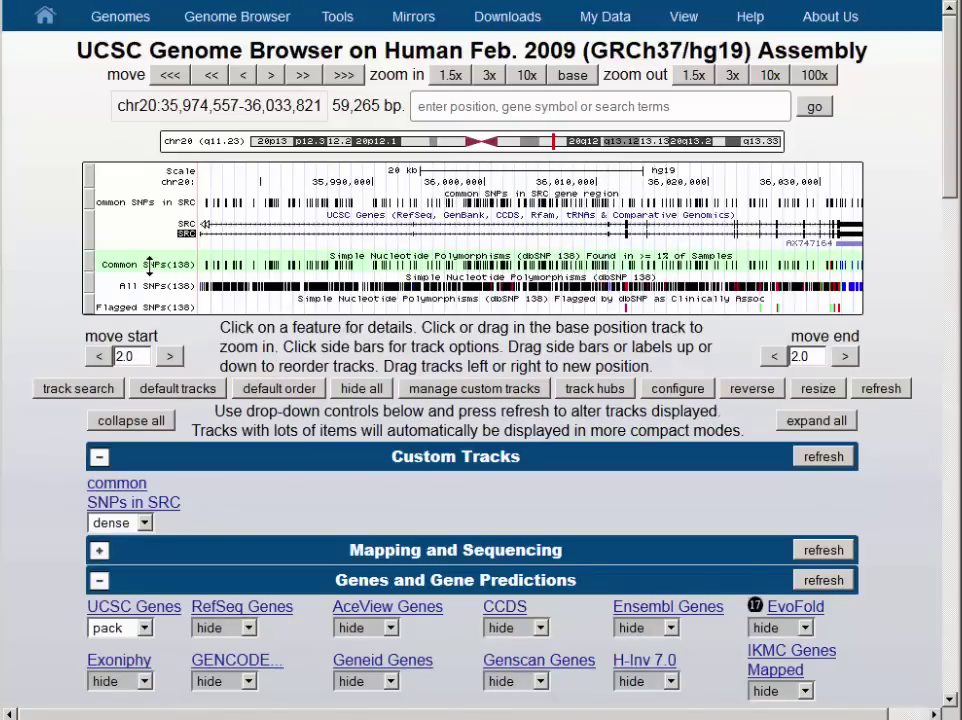
{"action": "left_click_drag", "start_coordinate": [149, 264], "coordinate": [153, 210]}
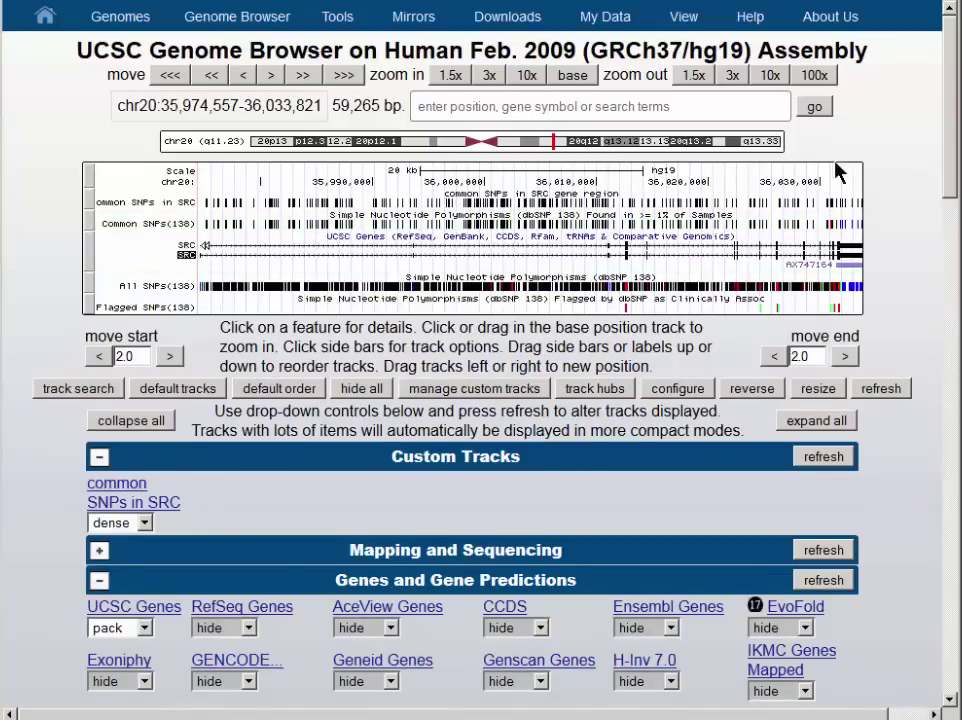
{"action": "left_click_drag", "start_coordinate": [619, 176], "coordinate": [638, 180]}
- Zoom into chr20:36,012,172-36,013,907, then zoom out 100x to 173,600 bp
{"action": "left_click", "coordinate": [340, 427]}
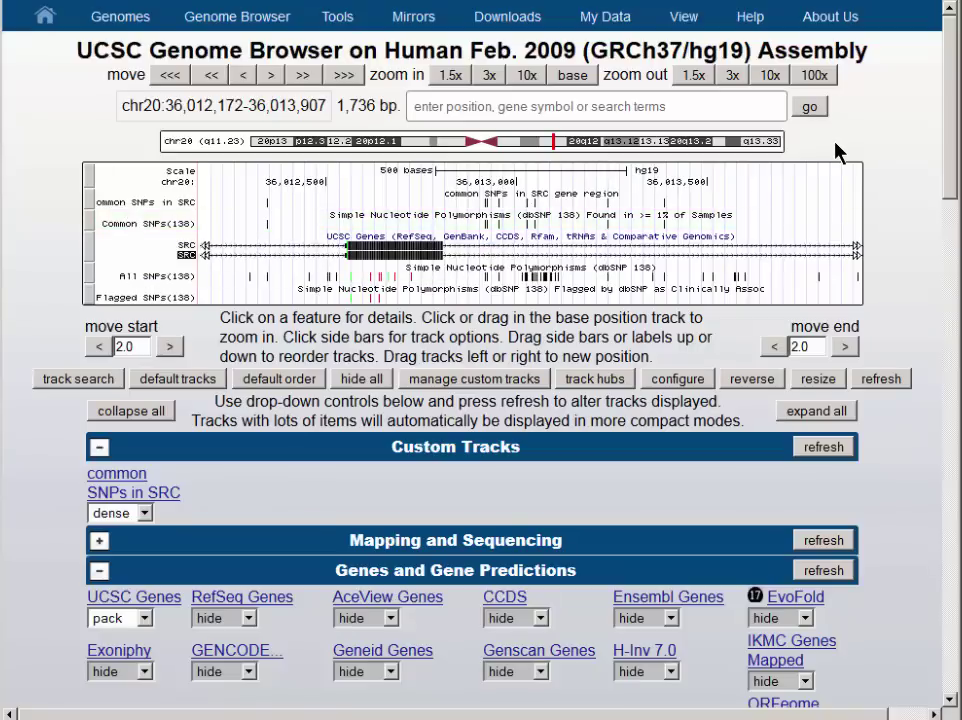
{"action": "left_click", "coordinate": [818, 84]}
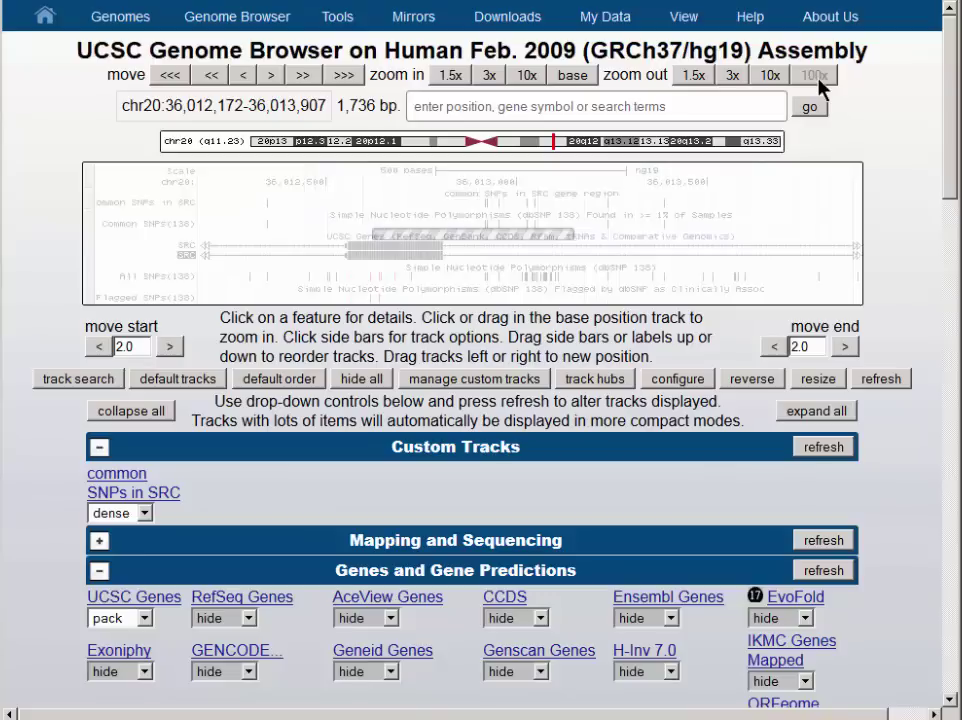